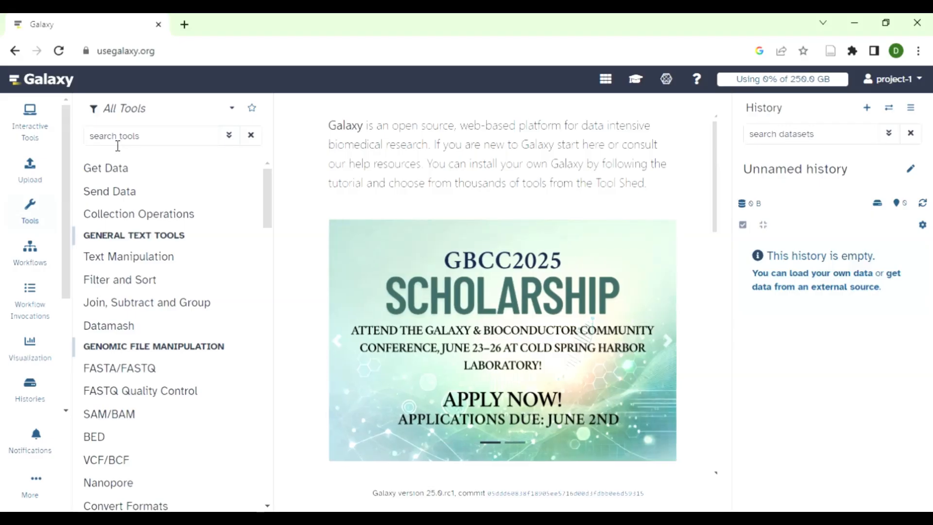
- Search the tools for "Faster" and open Faster Download and Extract Reads in FASTQ
click(117, 145)
text(Faster)
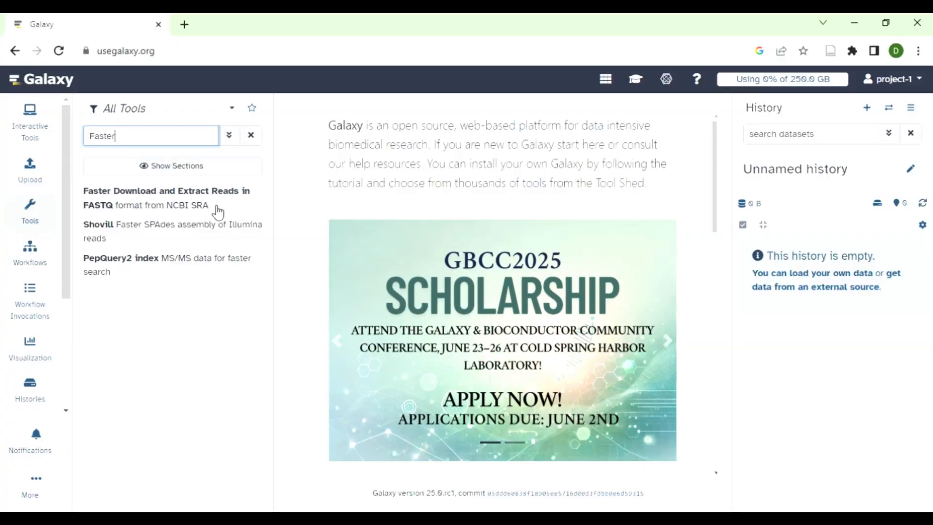
click(212, 205)
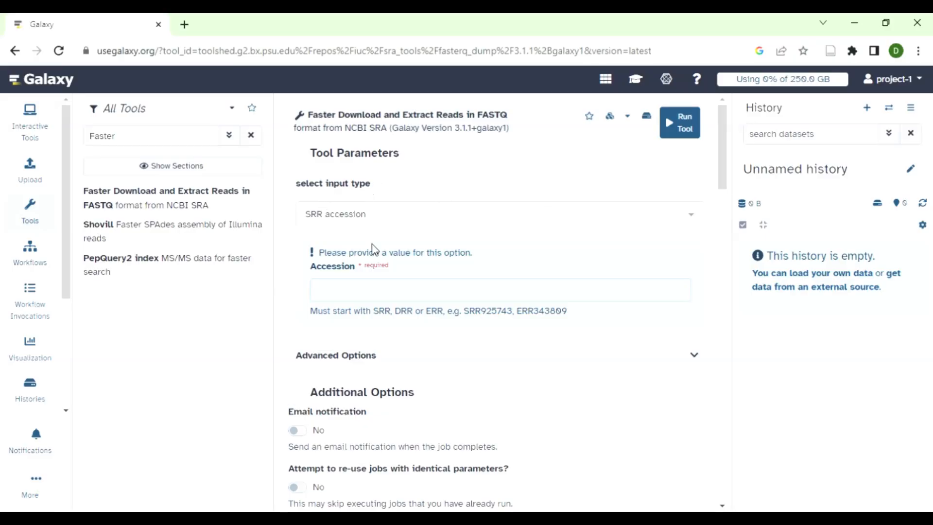
- Set the accession to SRR17676981 and run the read download
click(342, 292)
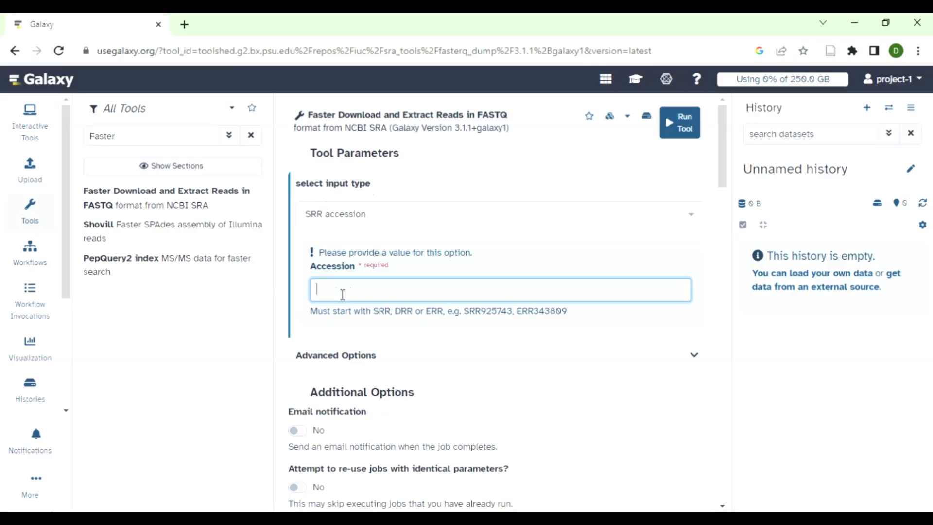
text(SR)
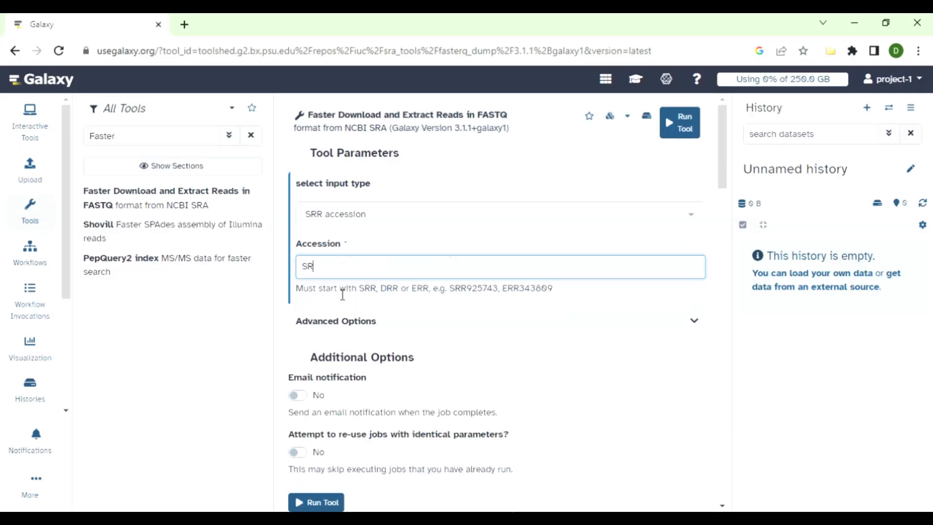
text(R17676981)
click(690, 125)
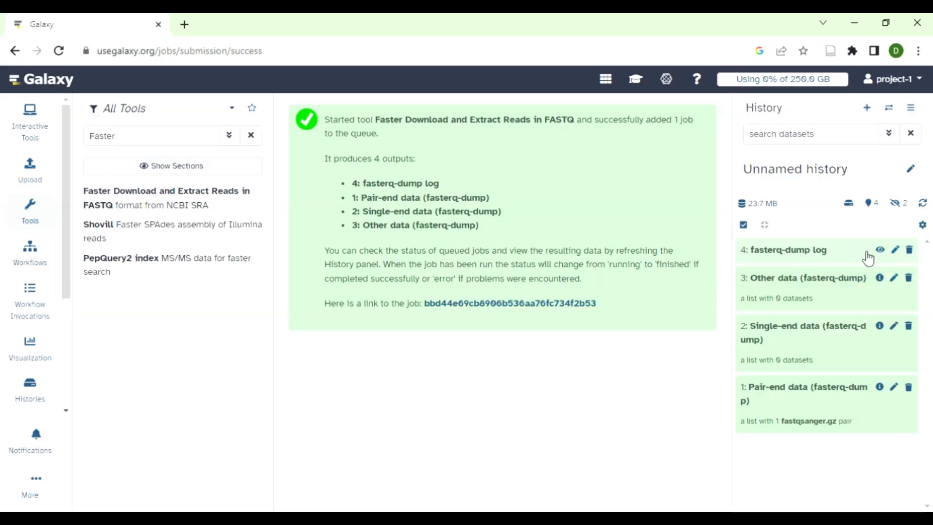
- Inspect the forward and reverse datasets of SRR17676981 inside the Pair-end data collection, then return to the collection level
click(807, 397)
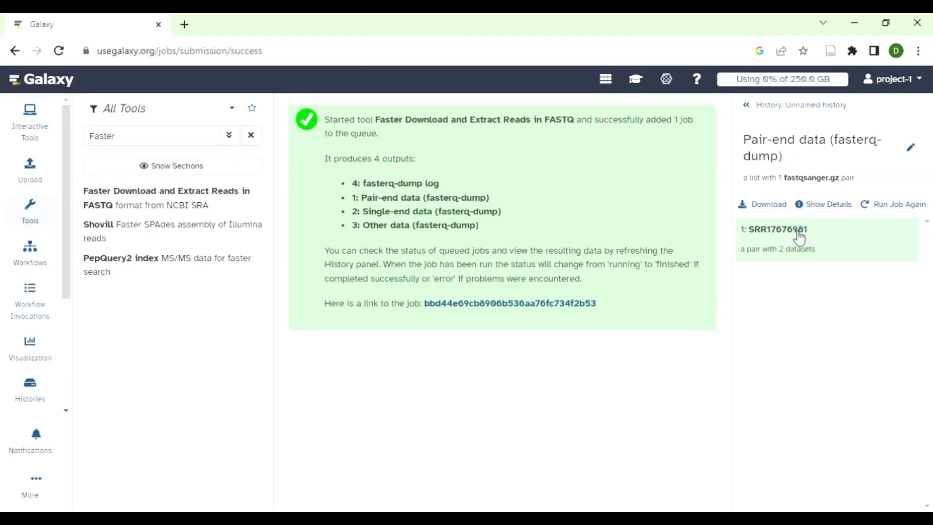
click(837, 248)
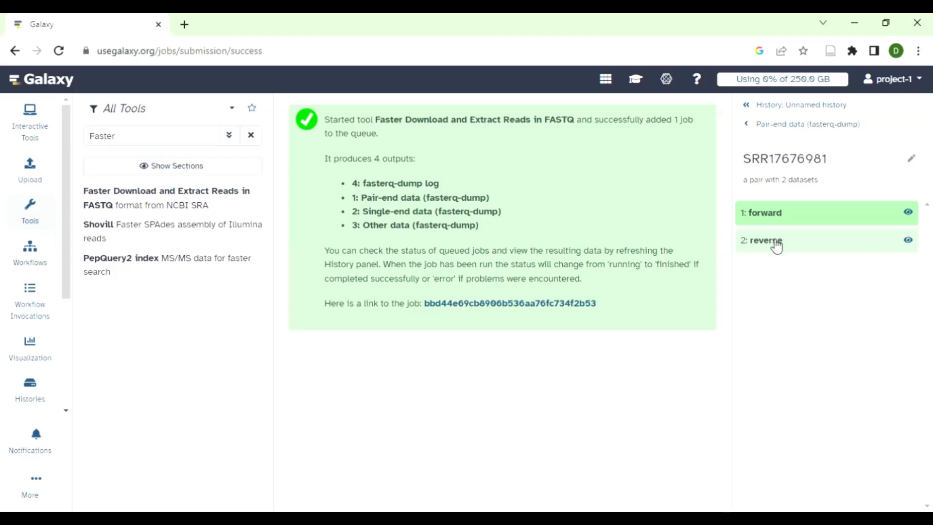
click(752, 125)
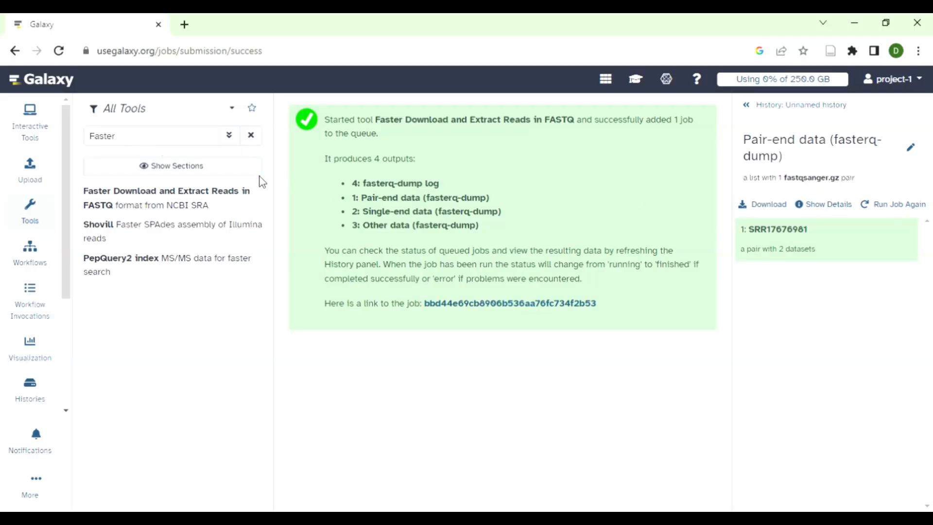
- Find the FastQC Read Quality reports tool and run it on the SRR17676981:forward dataset
click(124, 143)
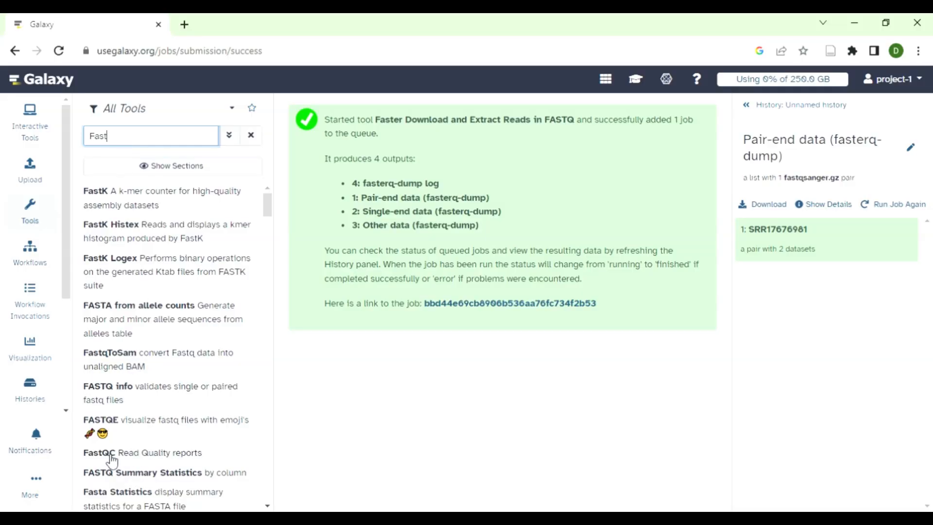
click(165, 458)
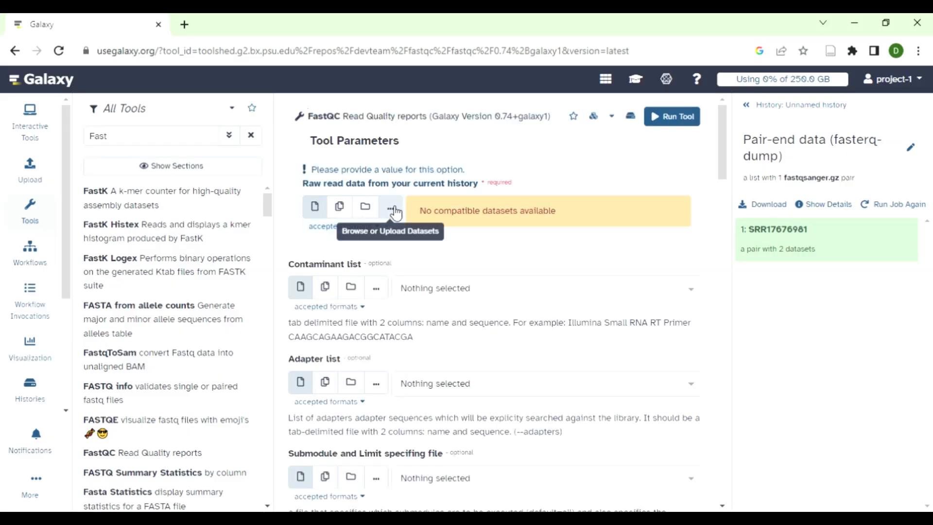
click(393, 211)
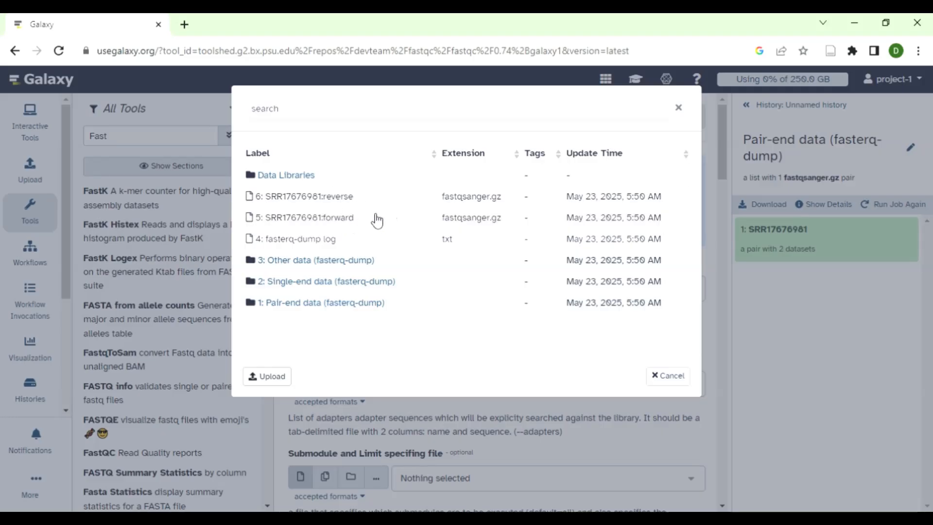
click(380, 224)
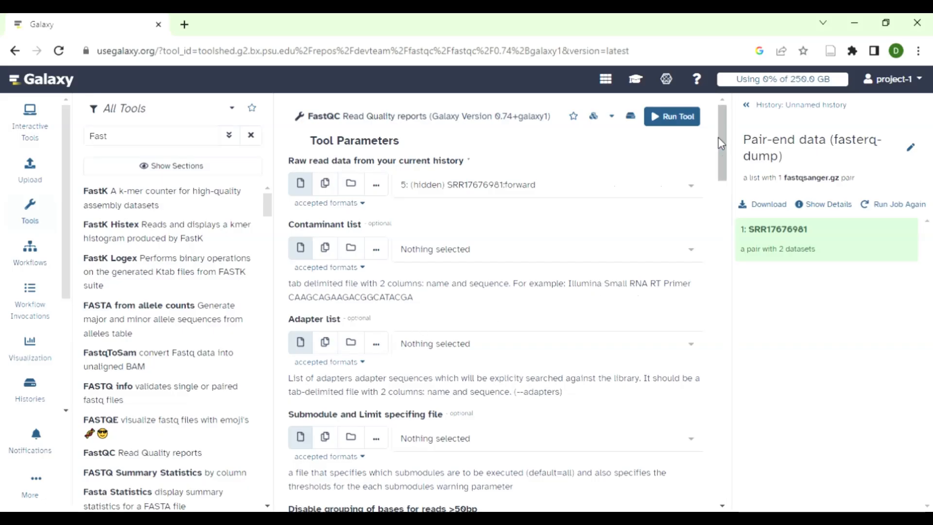
click(677, 116)
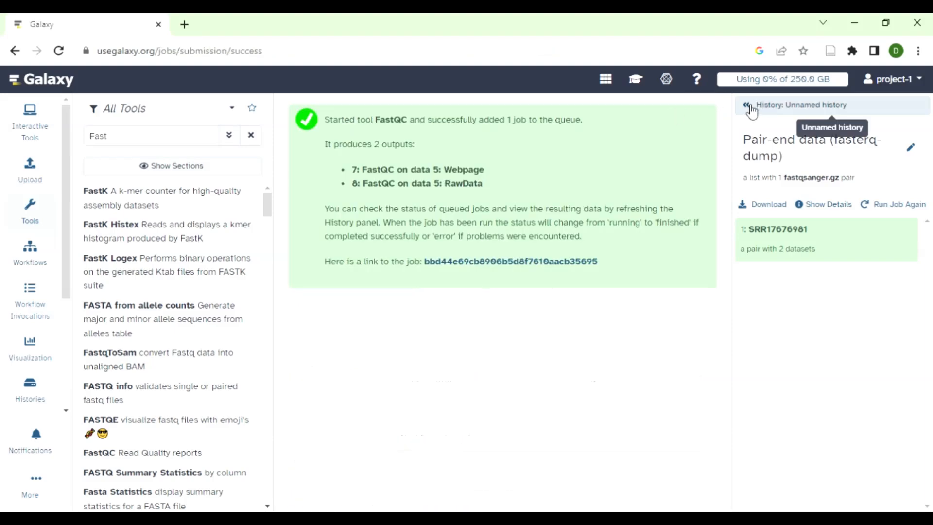
- Return to the full history and display the FastQC RawData output
click(749, 111)
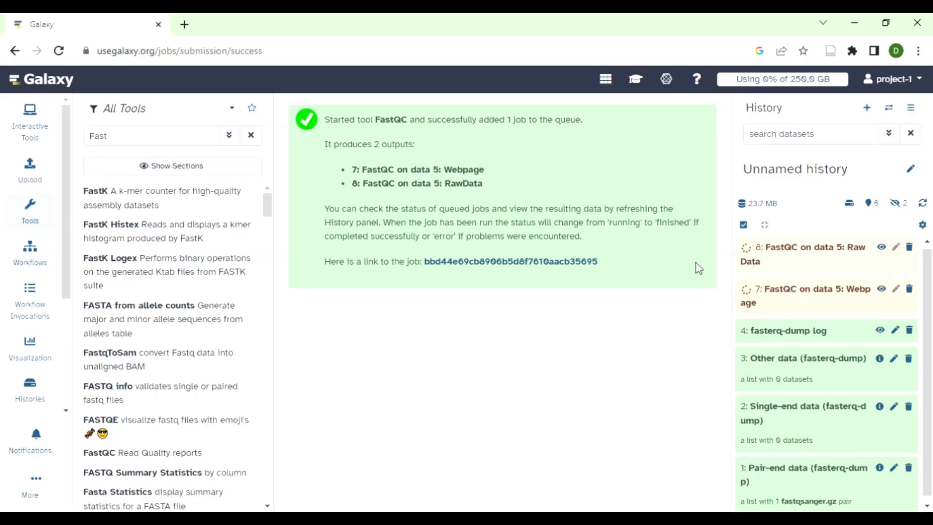
drag(929, 343, 929, 321)
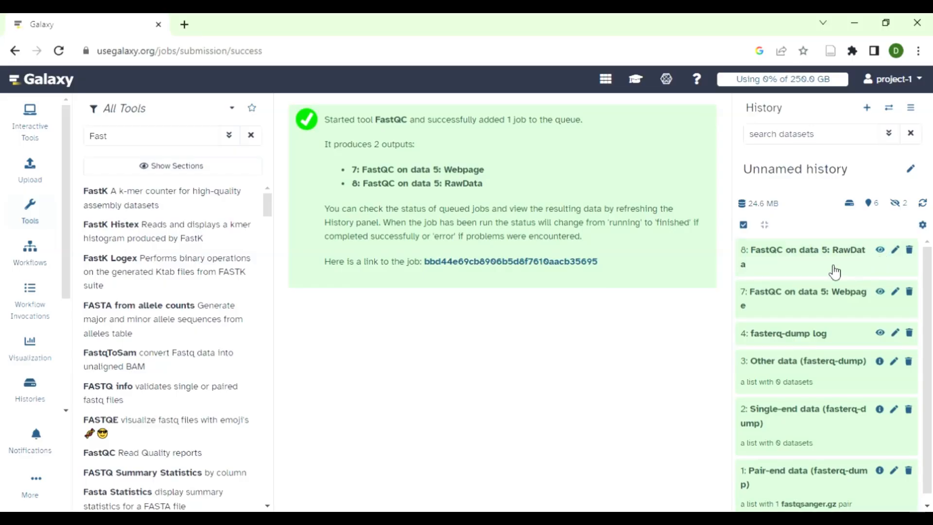
click(880, 250)
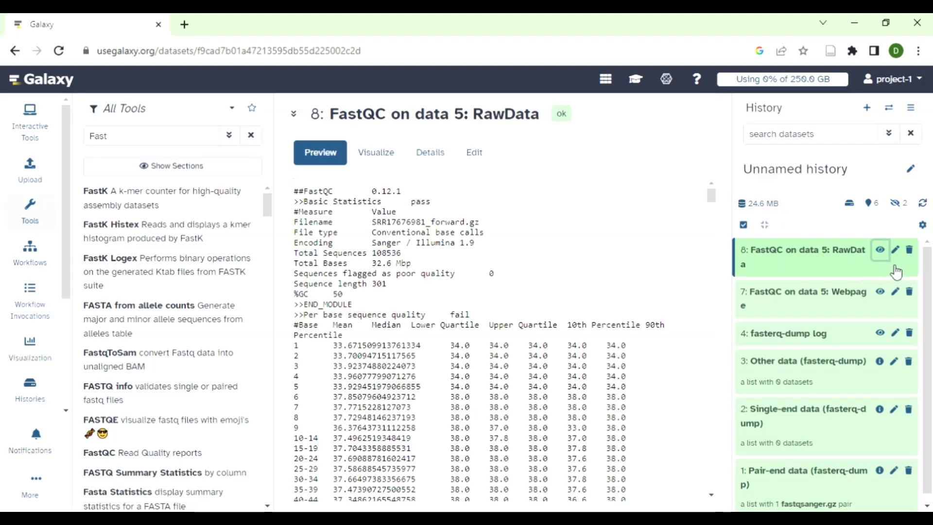
- Open the FastQC Webpage report and examine the per base sequence quality plot across all read positions
click(881, 292)
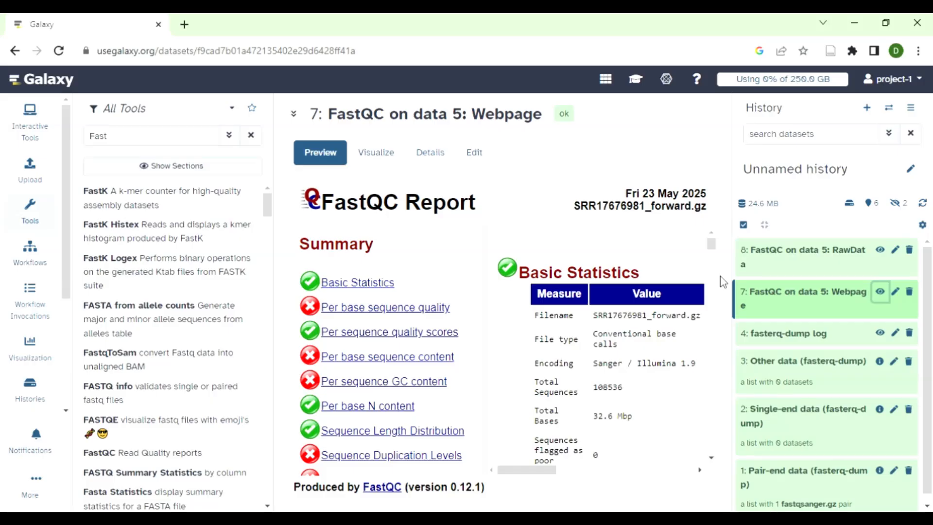
scroll(709, 245, down, 5)
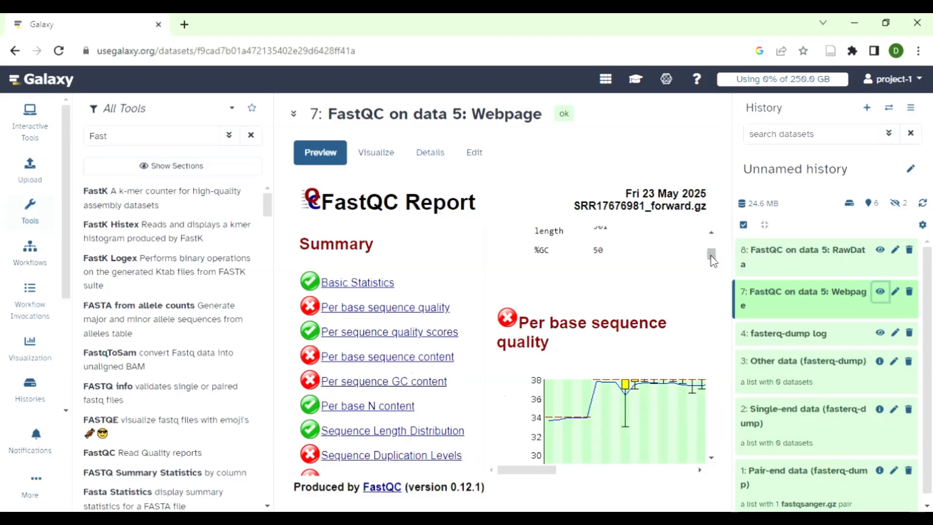
mouse_move(712, 260)
mouse_down()
mouse_move(712, 246)
mouse_move(712, 273)
mouse_up()
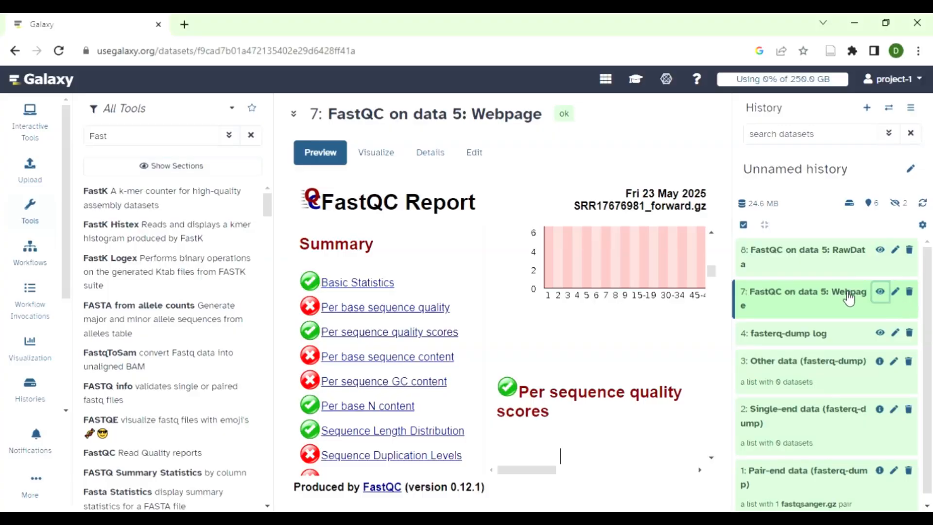
mouse_move(712, 273)
mouse_down()
mouse_move(711, 392)
mouse_move(711, 244)
mouse_move(712, 260)
mouse_up()
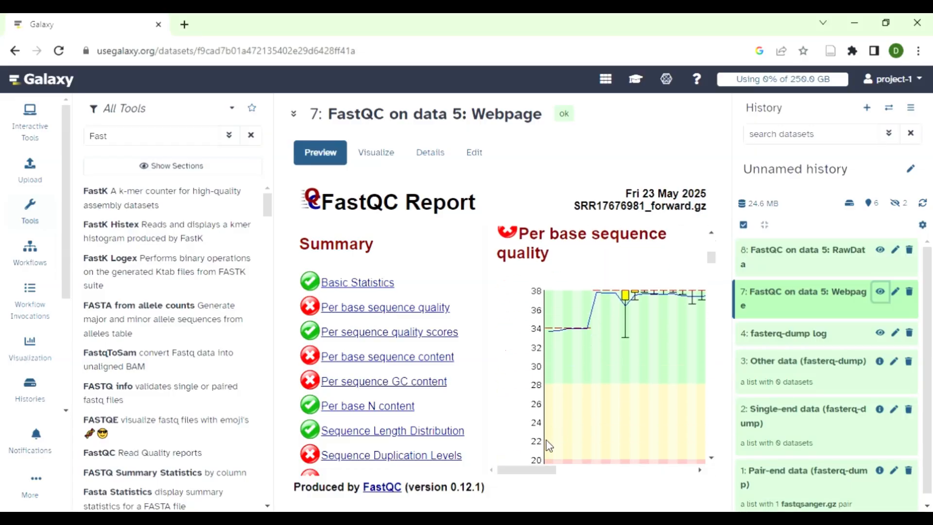
drag(533, 472, 649, 470)
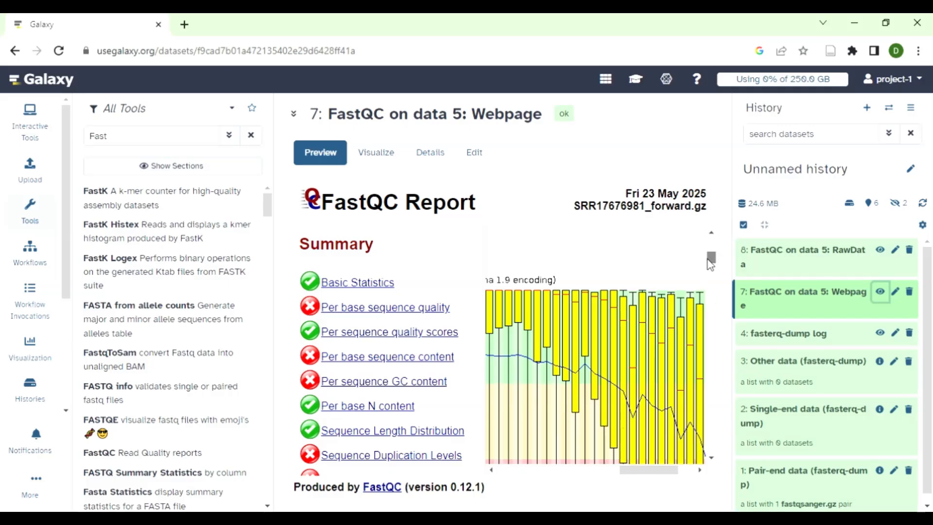
scroll(710, 264, down, 5)
scroll(710, 264, up, 4)
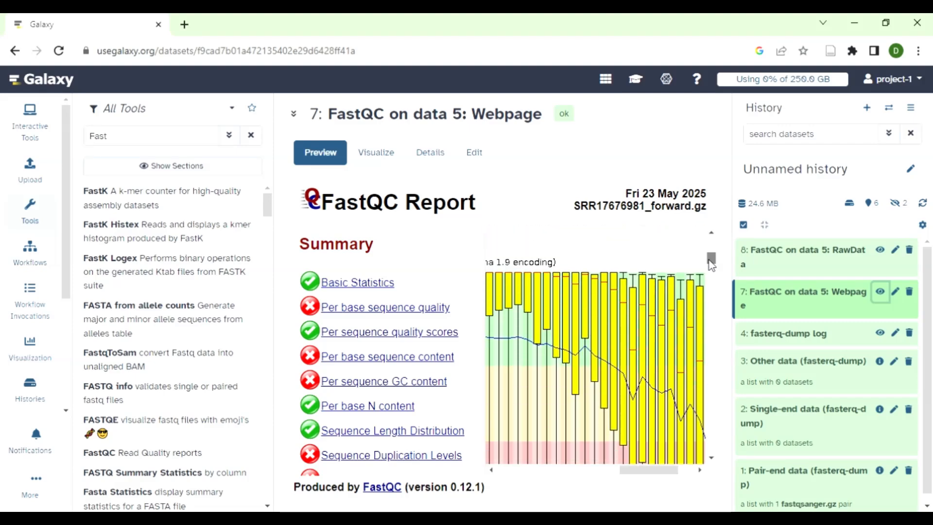
scroll(710, 263, down, 2)
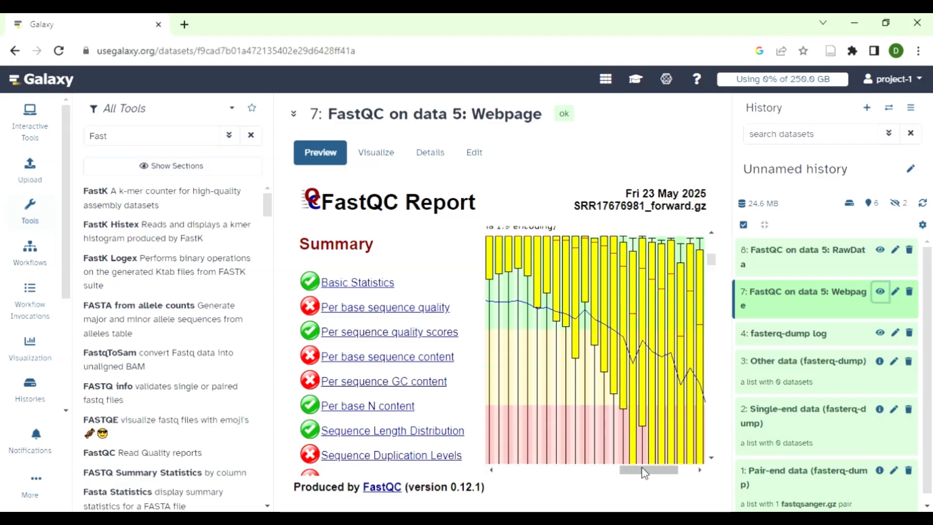
mouse_move(644, 470)
mouse_down()
mouse_move(515, 474)
mouse_move(659, 472)
mouse_up()
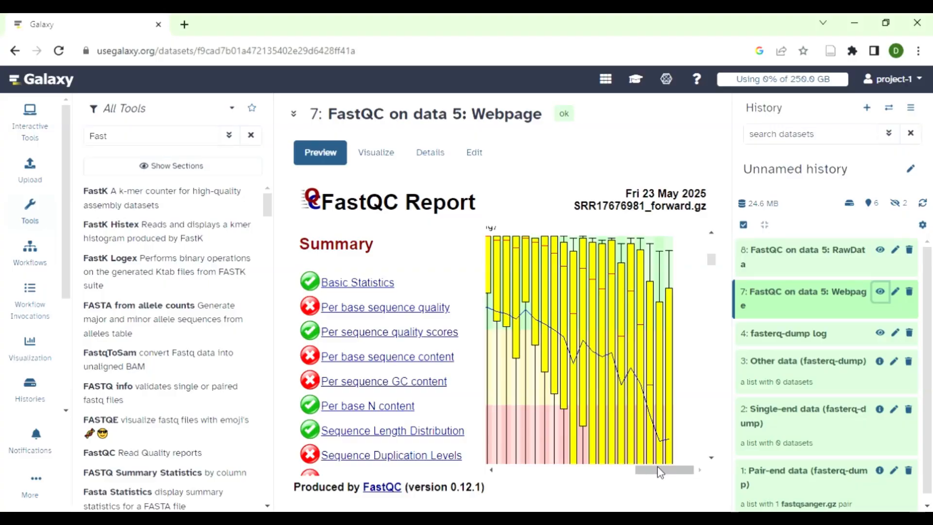
mouse_move(713, 254)
mouse_down()
mouse_move(709, 268)
mouse_move(709, 243)
mouse_up()
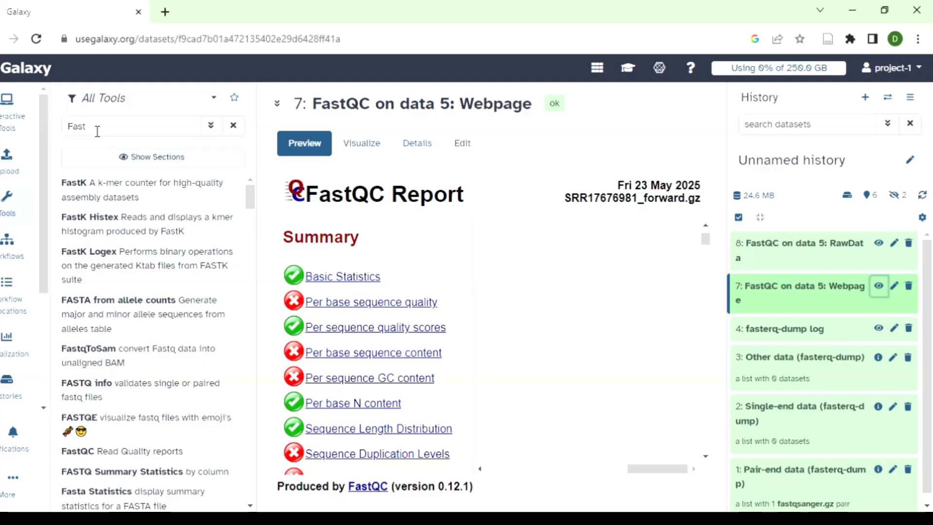
- Search the tools for "Trimmo" and open the Trimmomatic read trimming tool
click(97, 130)
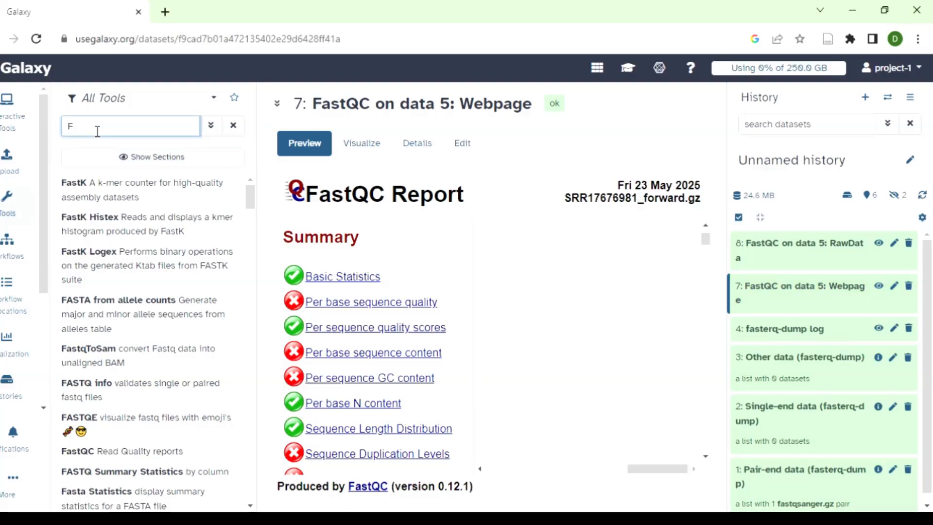
key(BackSpace)
text(Tri)
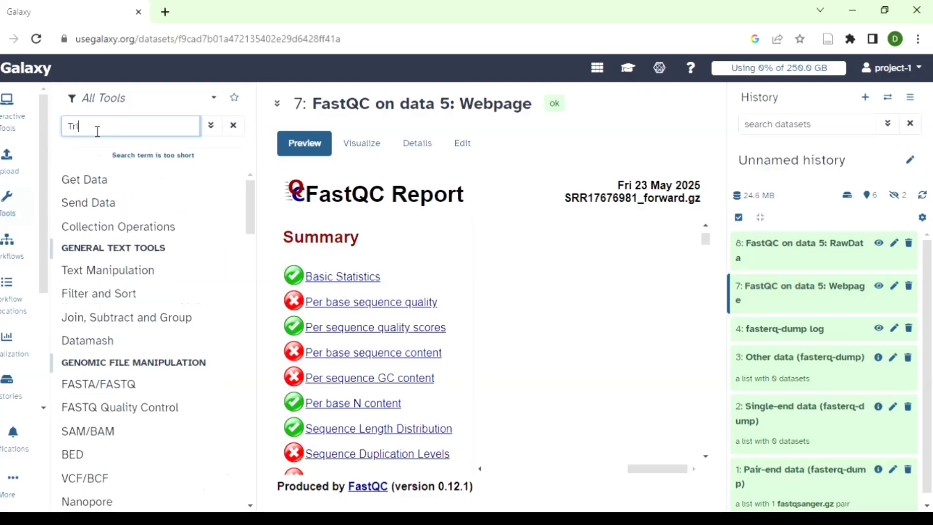
text(mmo)
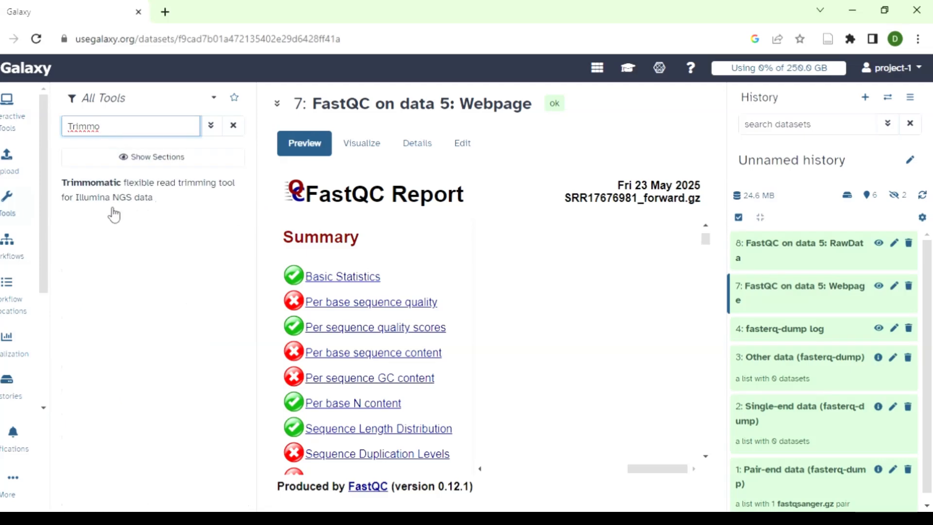
click(162, 198)
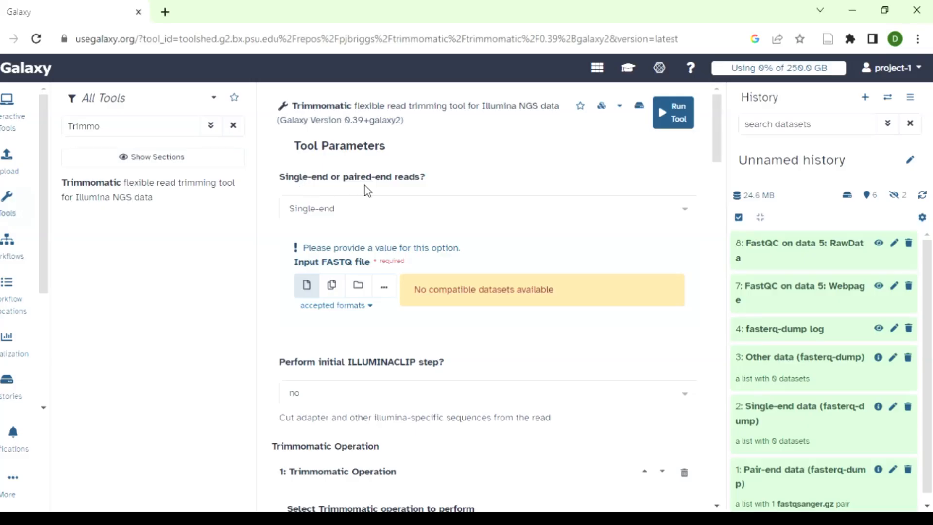
- Set Trimmomatic to Paired-end (two separate input files), with SRR17676981:forward as R1 and SRR17676981:reverse as R2
click(690, 216)
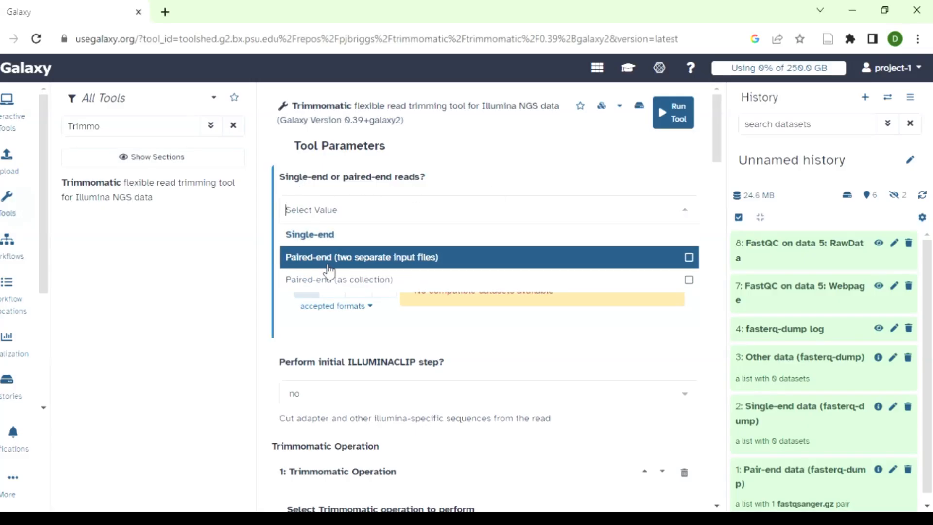
click(690, 258)
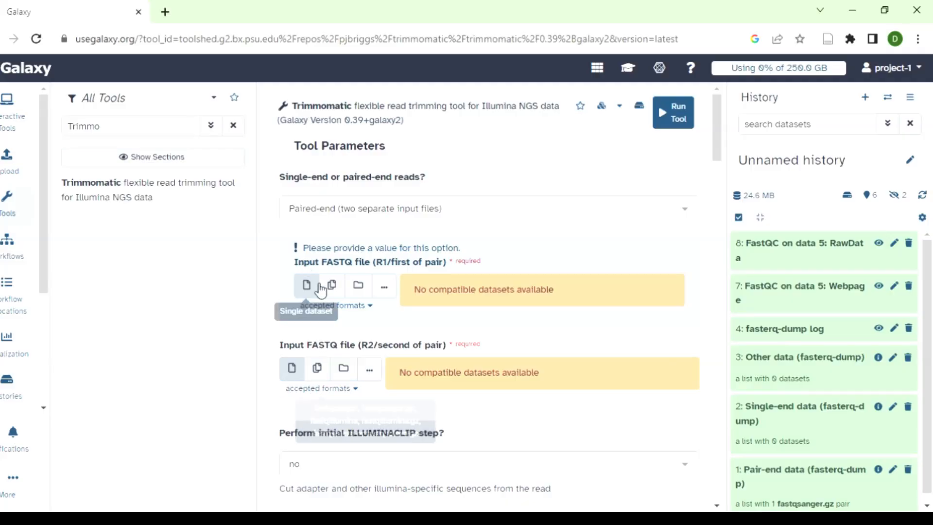
click(385, 289)
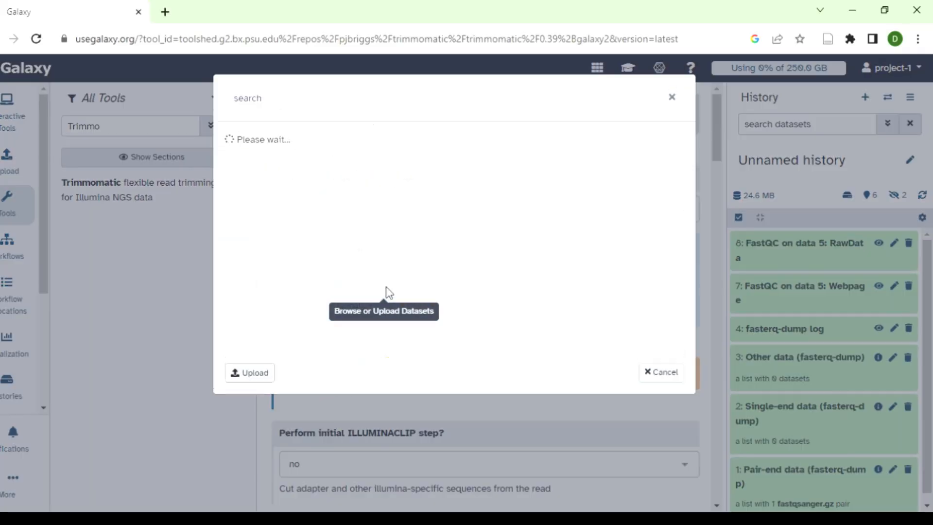
click(375, 256)
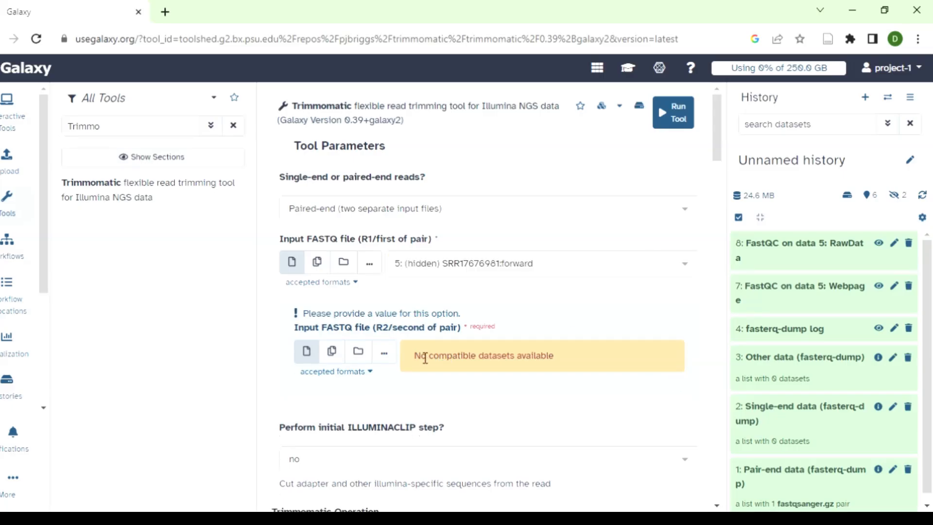
click(384, 358)
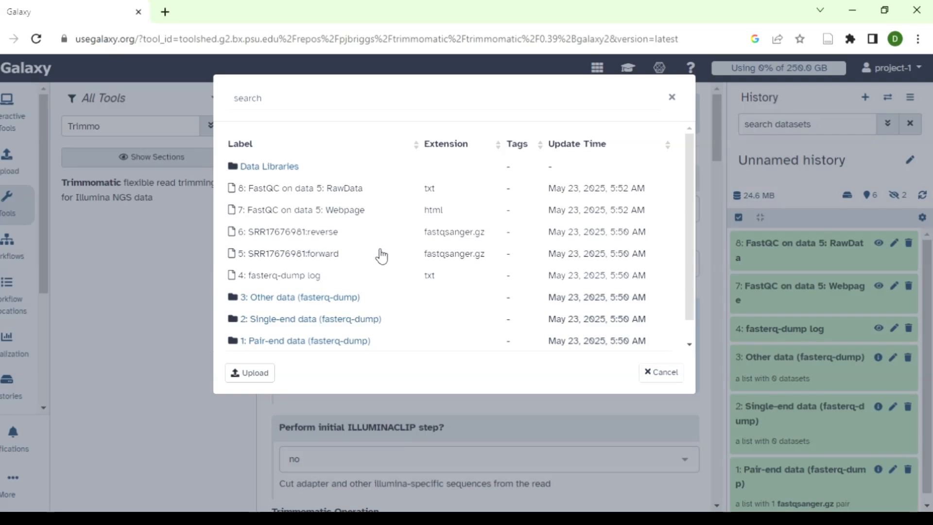
click(348, 236)
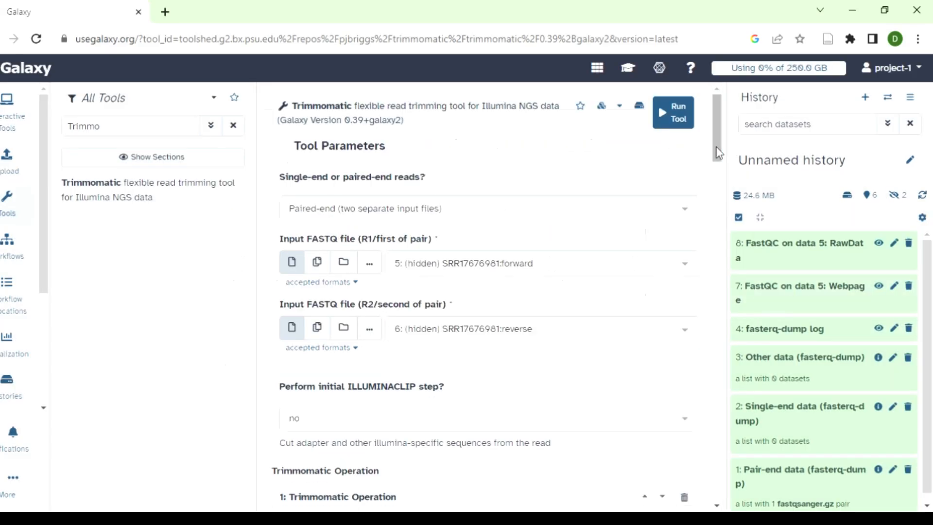
- Enable Trimmomatic's initial ILLUMINACLIP step with the standard adapter sequences TruSeq3 (paired-ended, for MiSeq and HiSeq)
drag(717, 151, 717, 183)
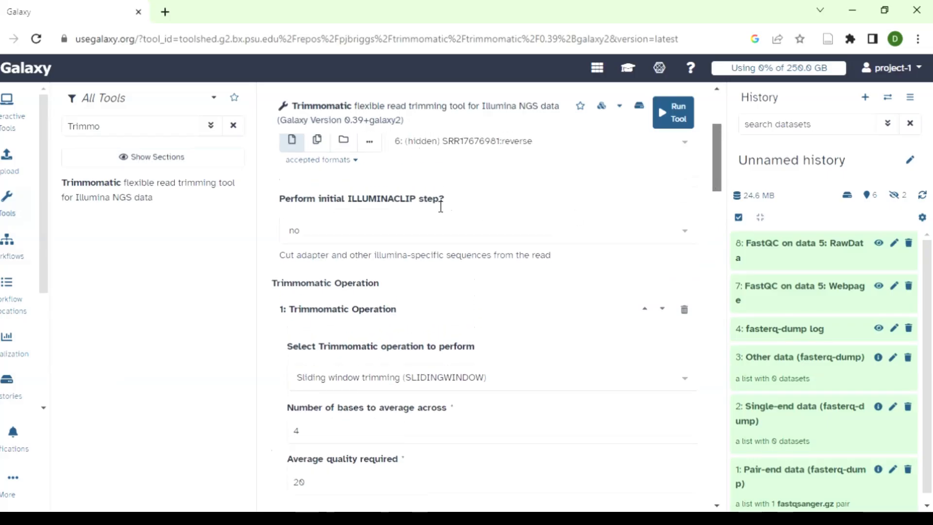
click(685, 232)
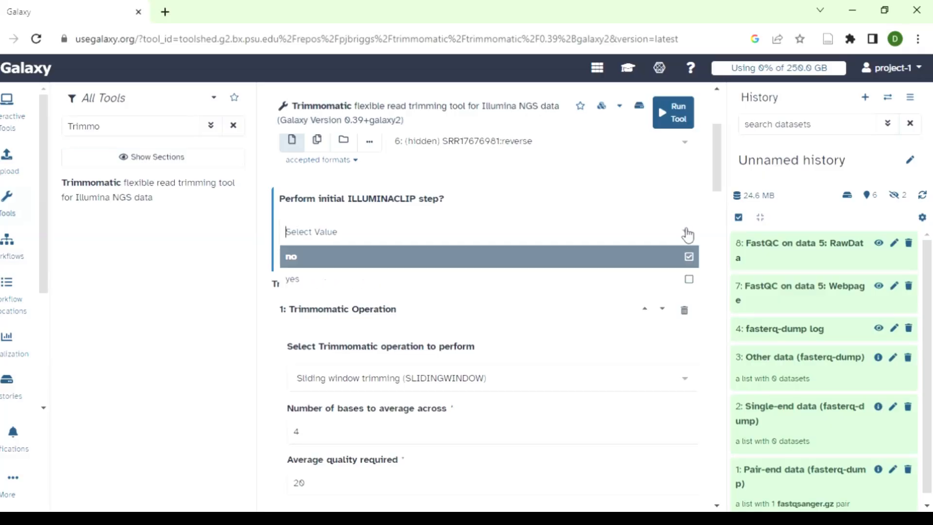
click(343, 279)
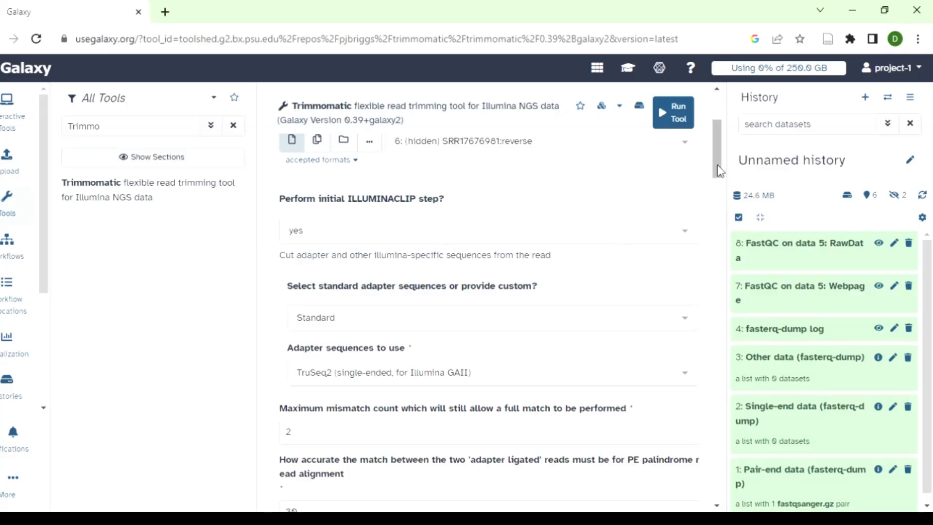
scroll(716, 165, down, 2)
drag(717, 173, 719, 182)
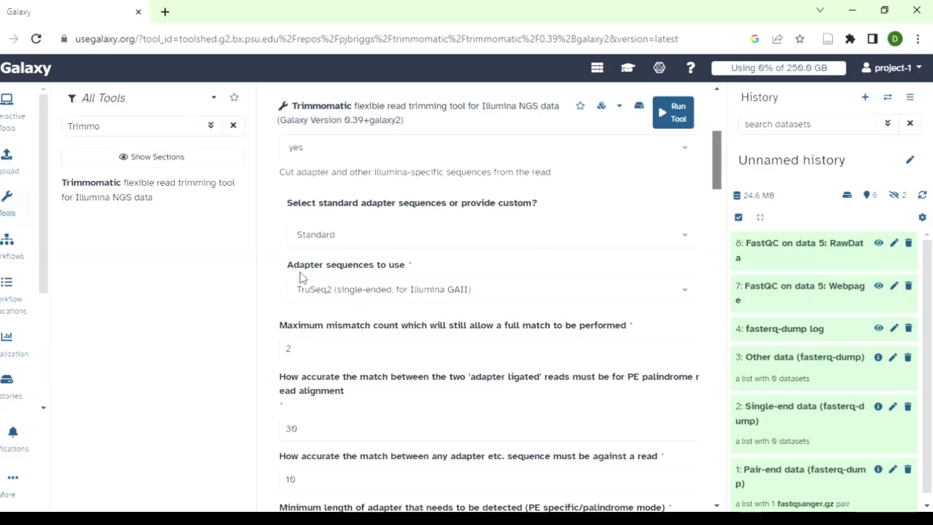
click(693, 291)
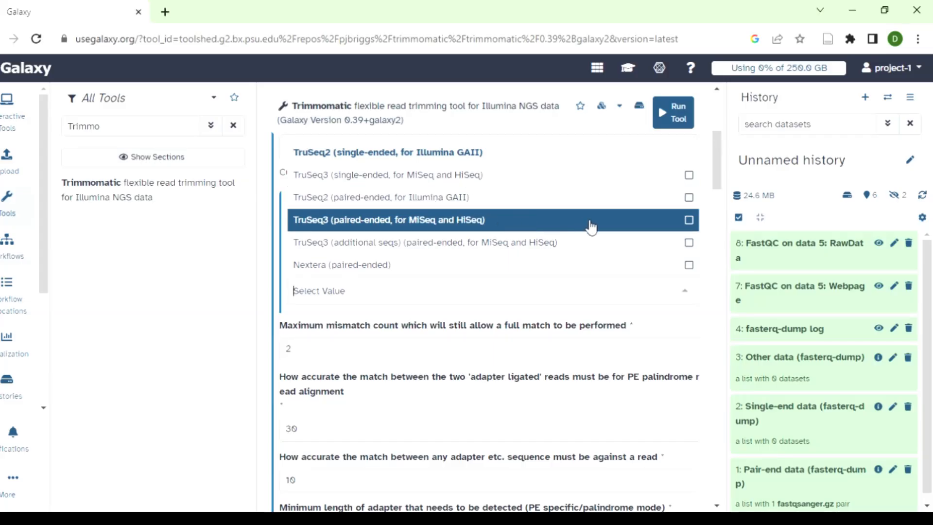
click(691, 221)
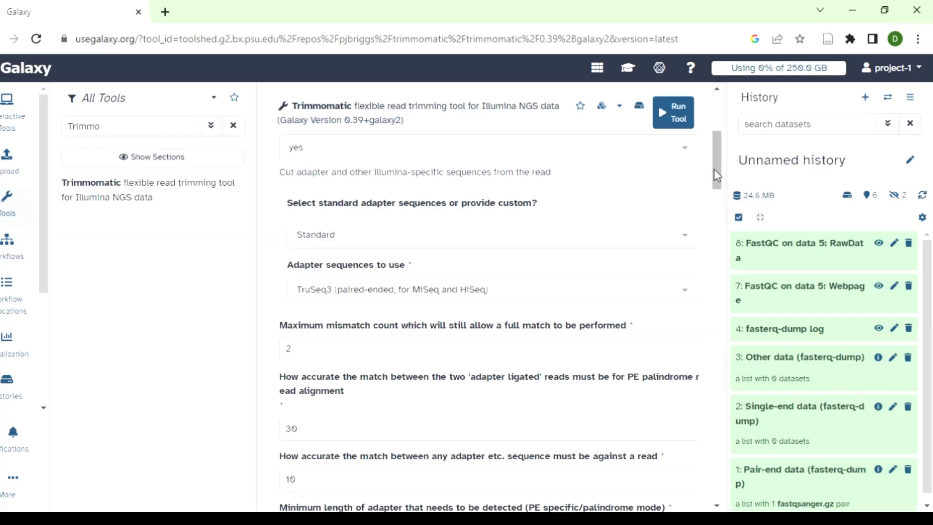
- Add a second Trimmomatic operation that drops reads below a specified length (MINLEN), with a minimum length of 50
drag(713, 169, 714, 232)
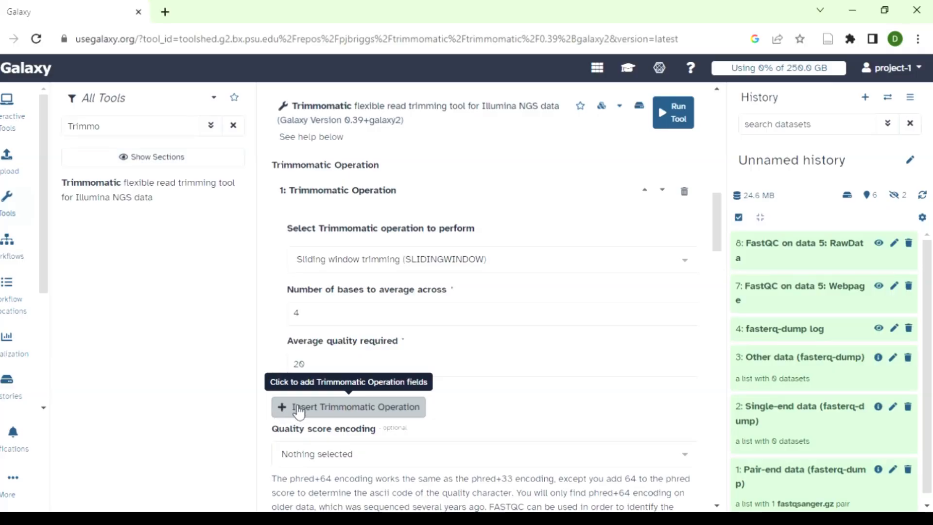
click(331, 408)
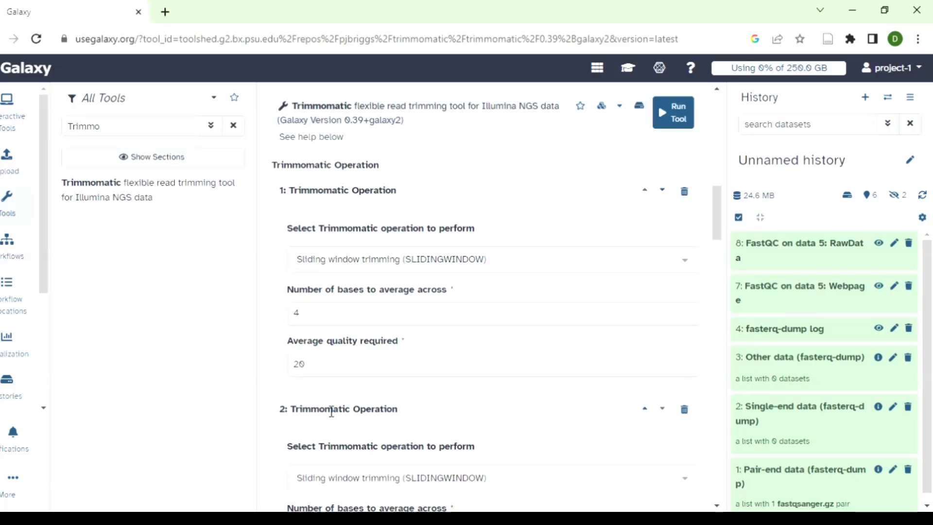
drag(715, 231, 717, 260)
click(685, 271)
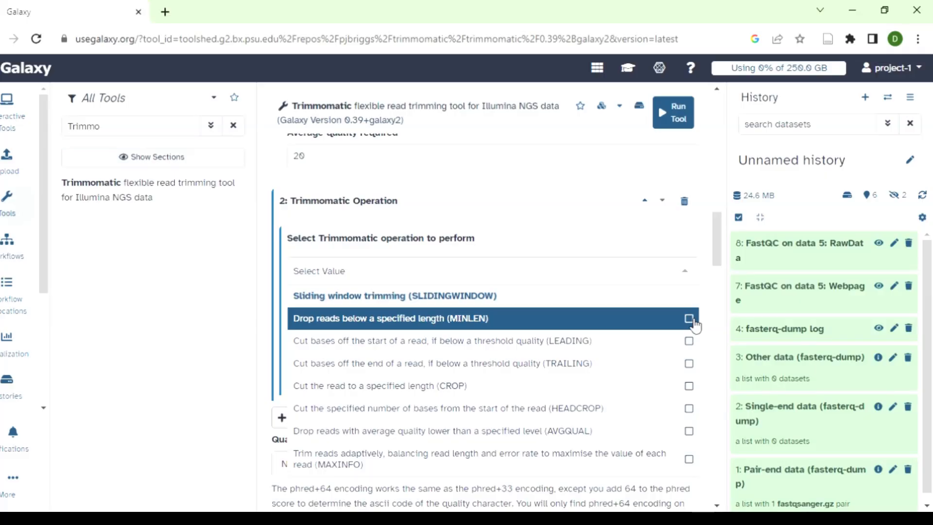
click(689, 318)
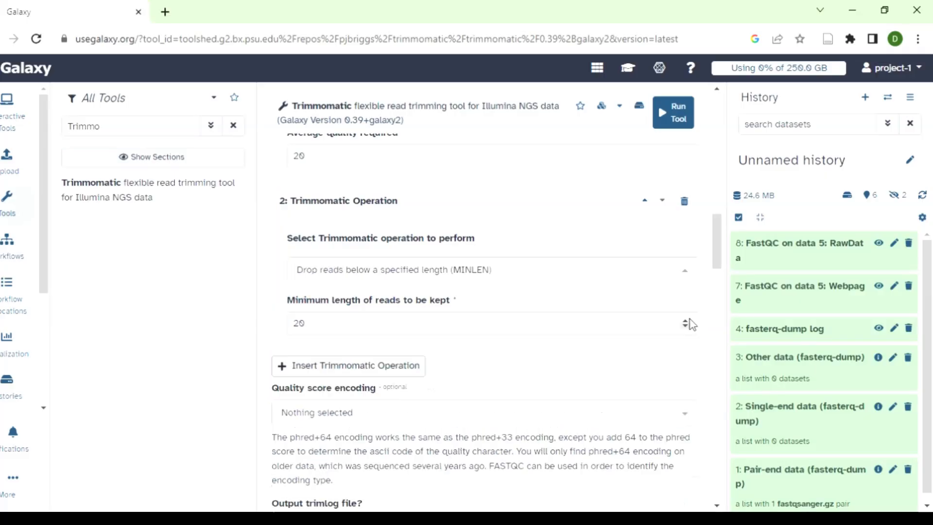
click(333, 330)
key(BackSpace)
key(BackSpace)
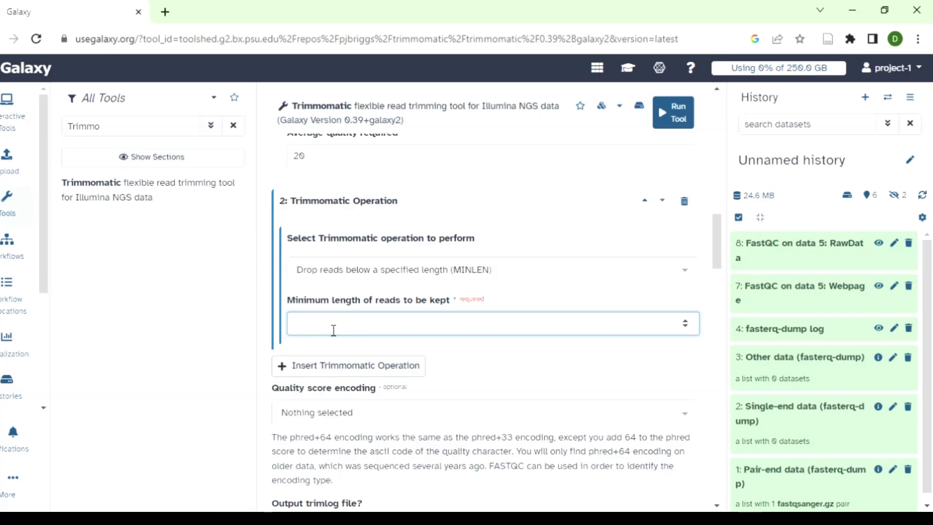
text(50)
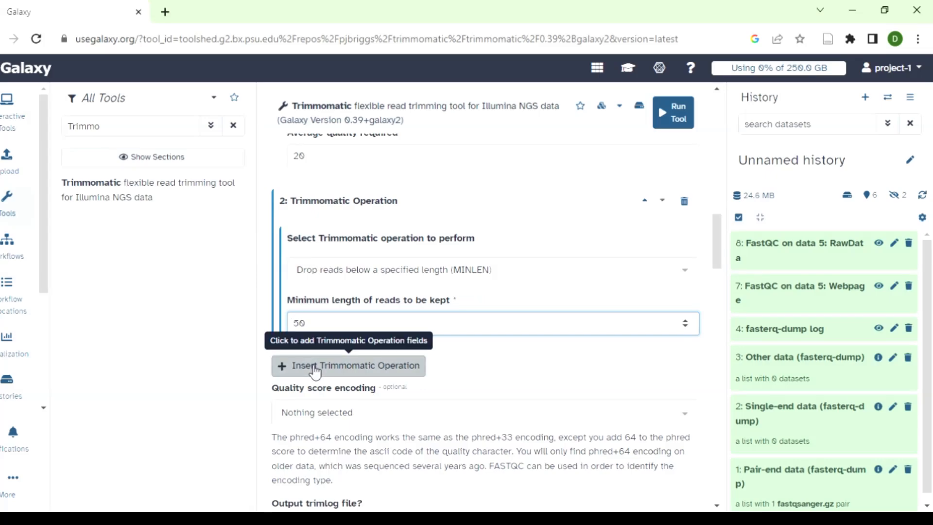
- Add a third Trimmomatic operation that cuts low-quality bases off the start of a read (LEADING)
click(313, 368)
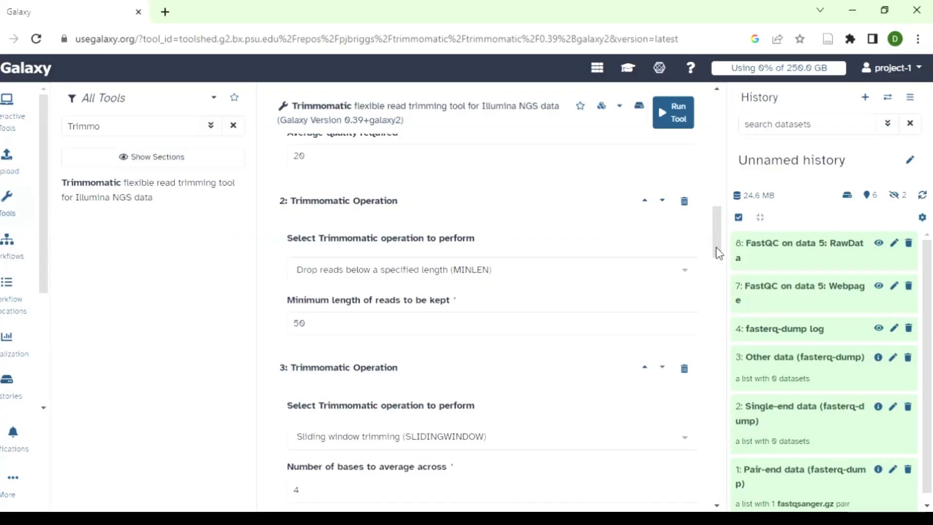
drag(716, 254, 720, 278)
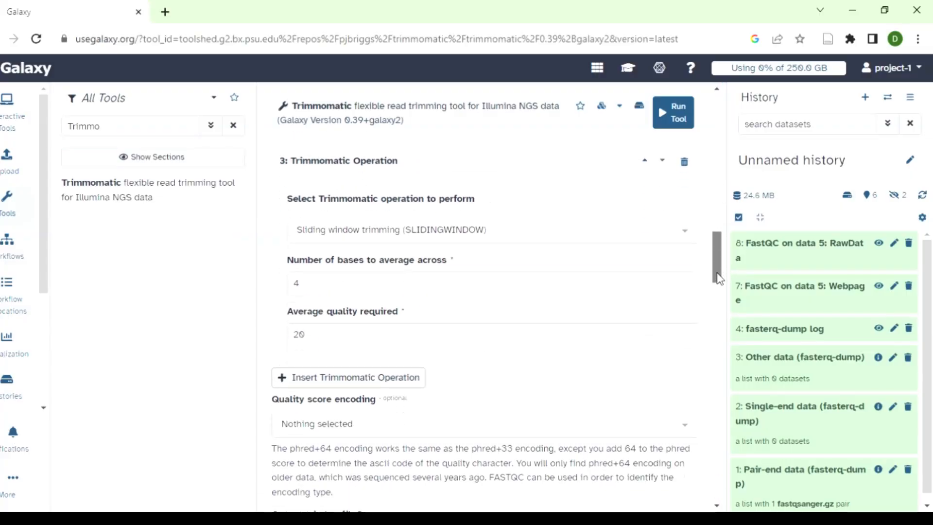
click(690, 236)
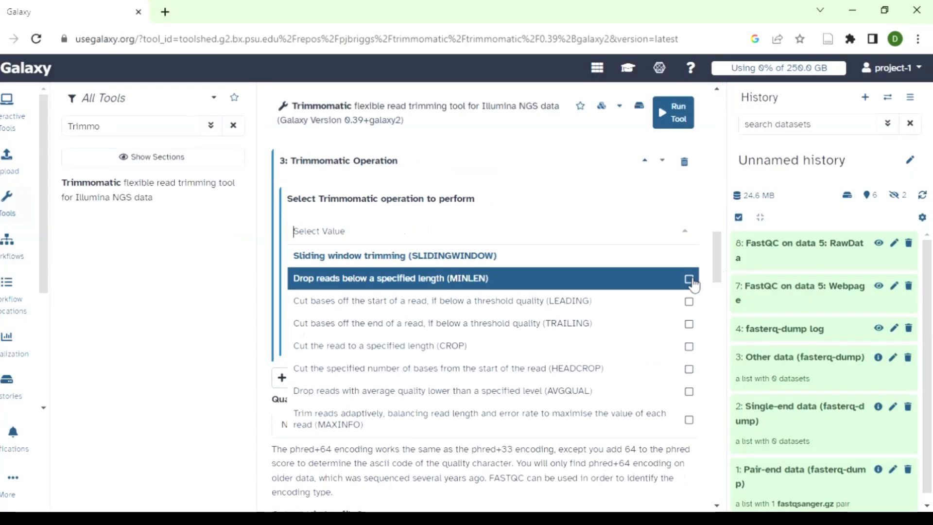
click(694, 302)
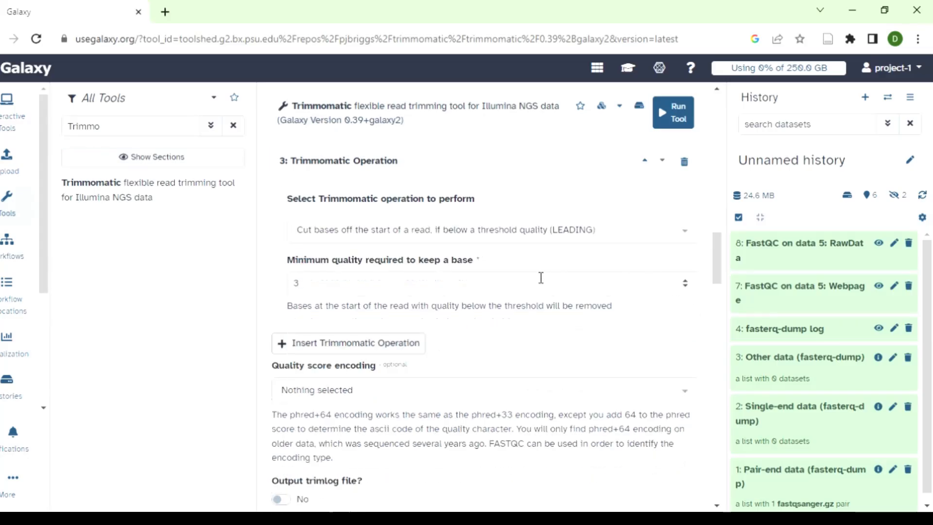
- Add a fourth Trimmomatic operation that cuts low-quality bases off the end of a read (TRAILING)
click(310, 342)
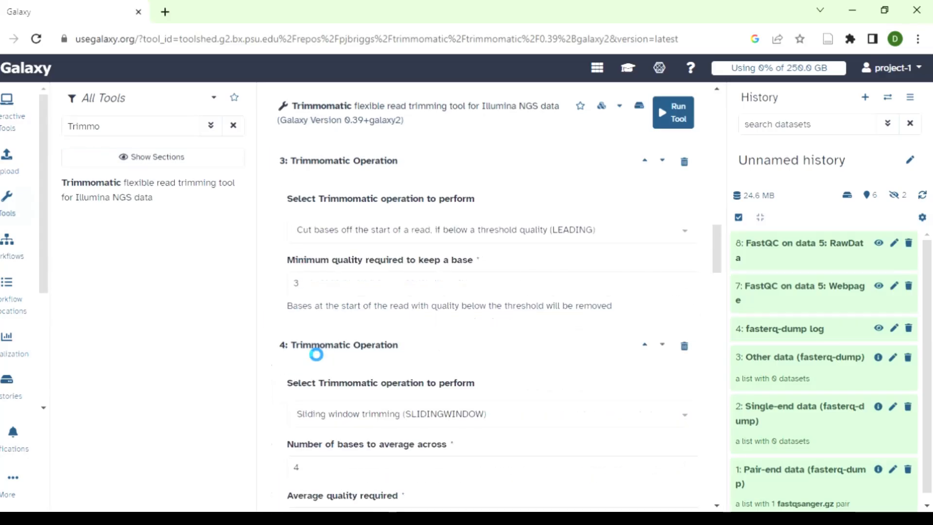
click(686, 414)
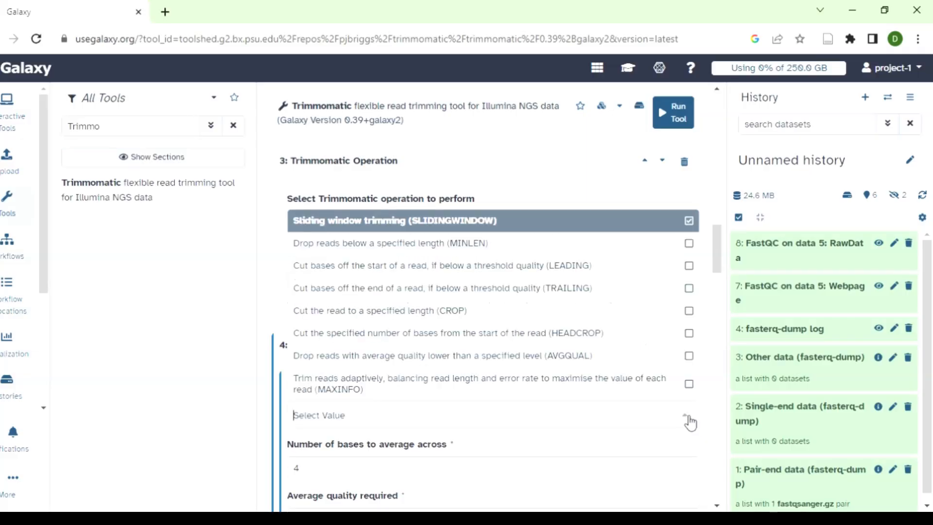
click(691, 292)
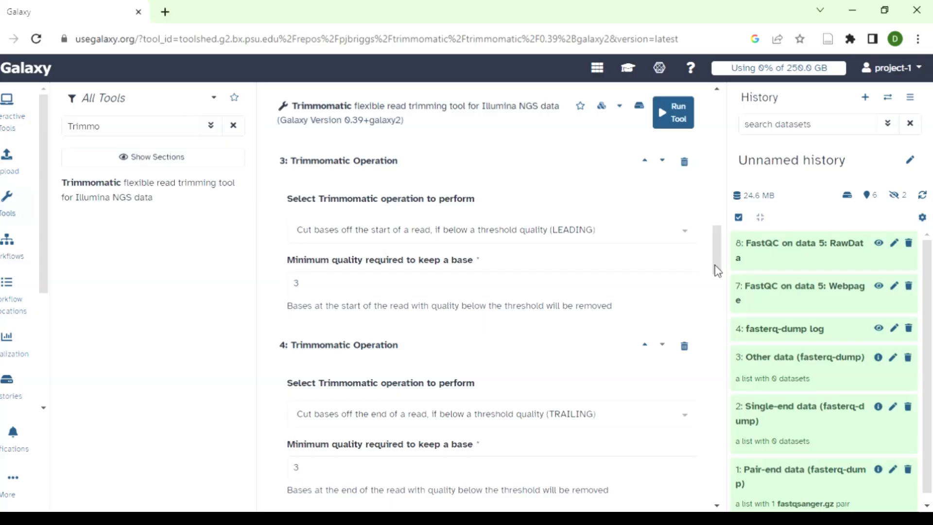
- Run Trimmomatic with these settings and display its SRR17676981:forward (R1 paired) output
drag(717, 269, 715, 344)
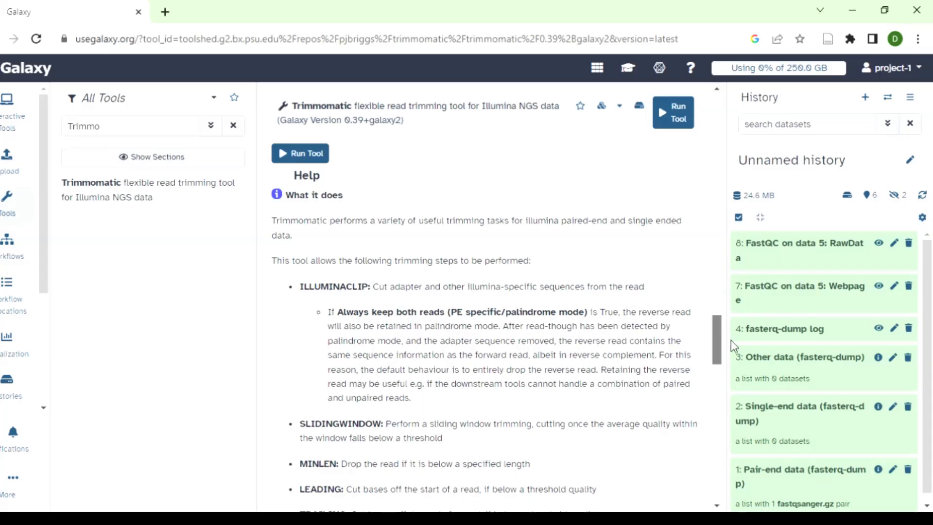
drag(715, 345, 717, 128)
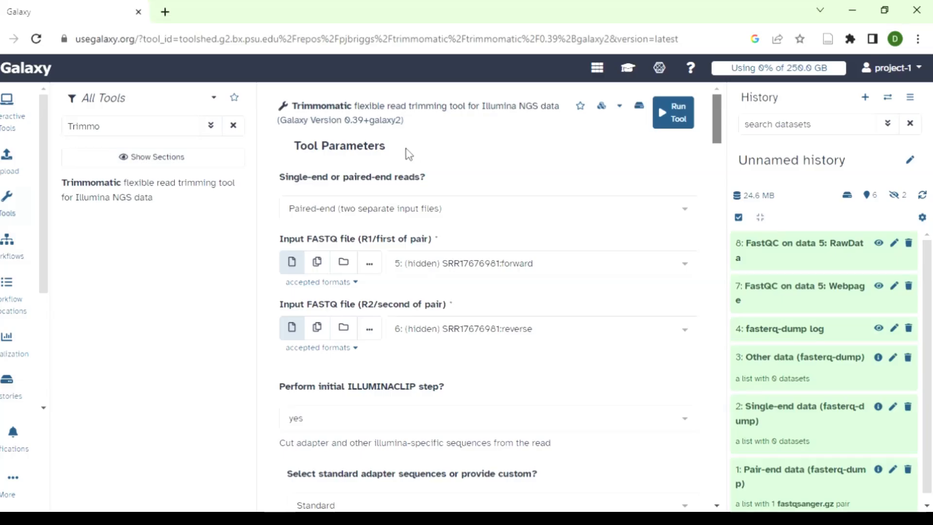
click(679, 119)
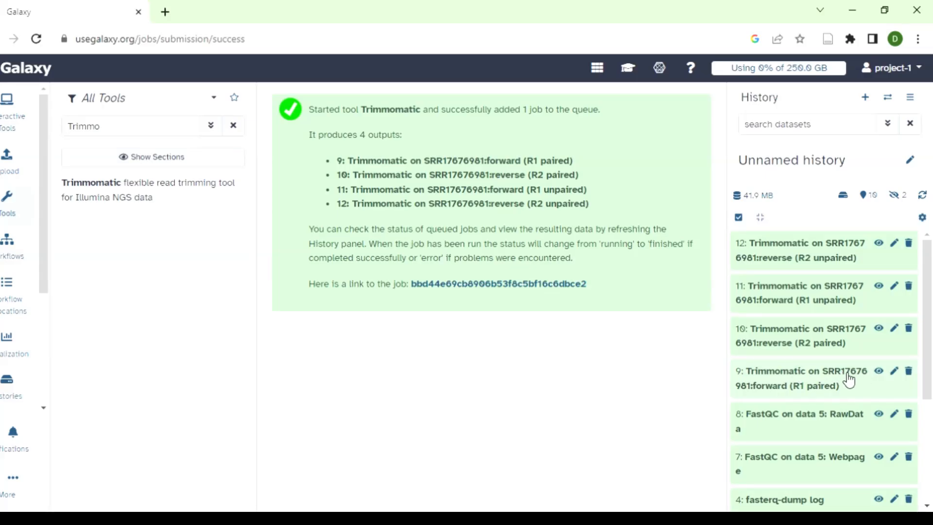
click(879, 372)
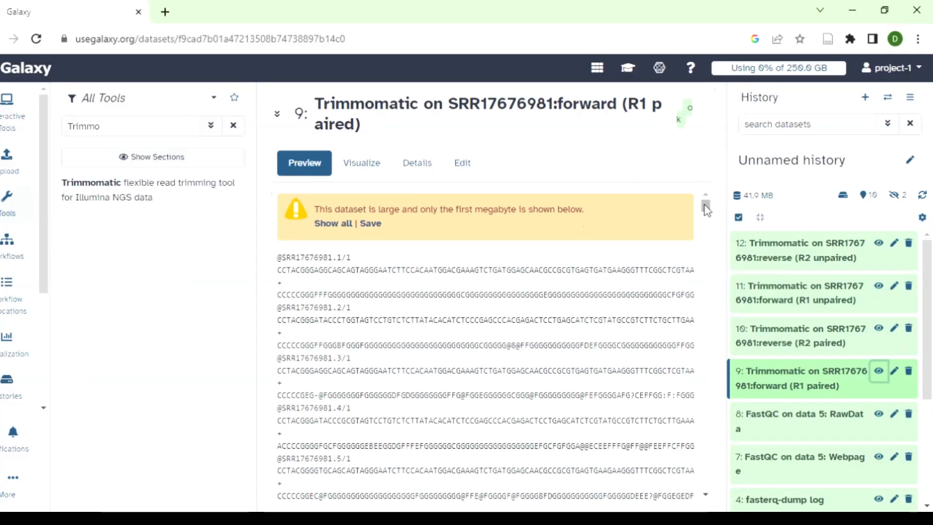
mouse_move(705, 204)
mouse_down()
mouse_move(706, 250)
mouse_move(707, 198)
mouse_up()
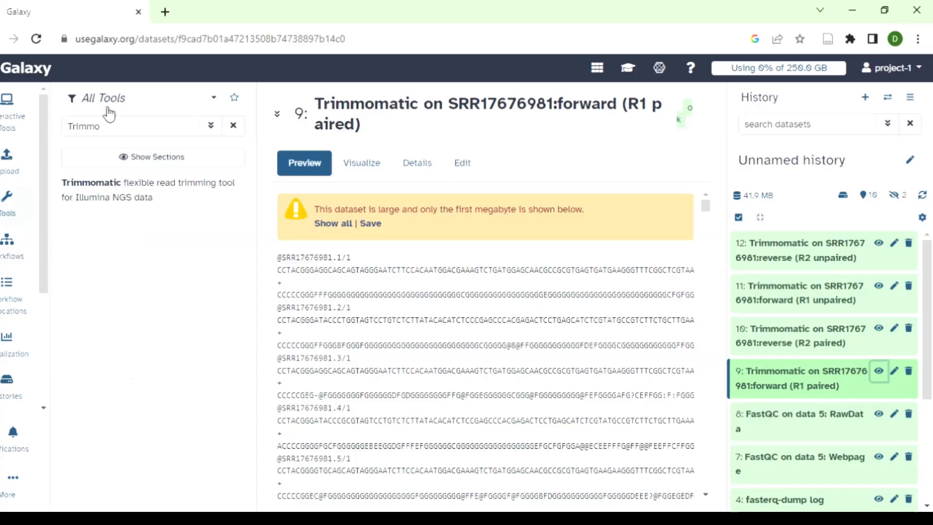
- Search the tools for "Fast" and open the FastQC Read Quality reports tool
click(107, 131)
key(BackSpace)
key(BackSpace)
key(BackSpace)
key(BackSpace)
key(BackSpace)
key(BackSpace)
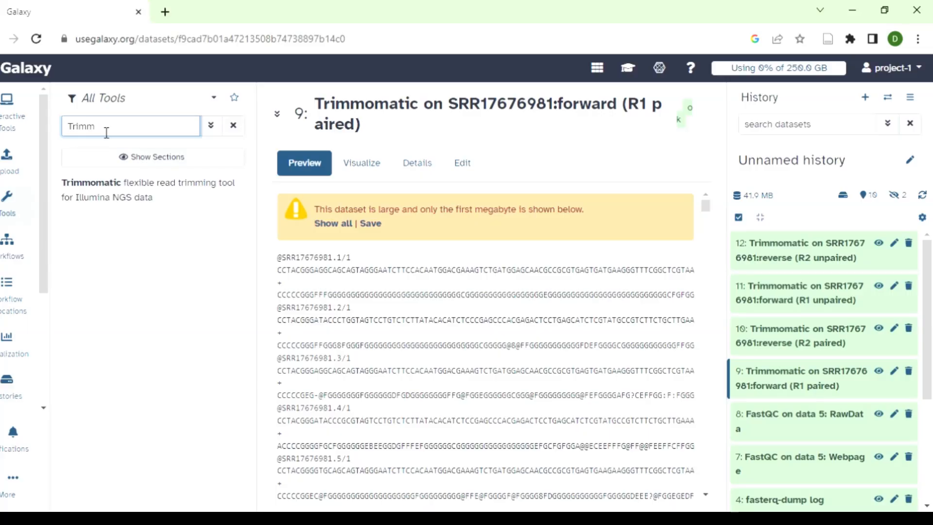
text(Faster)
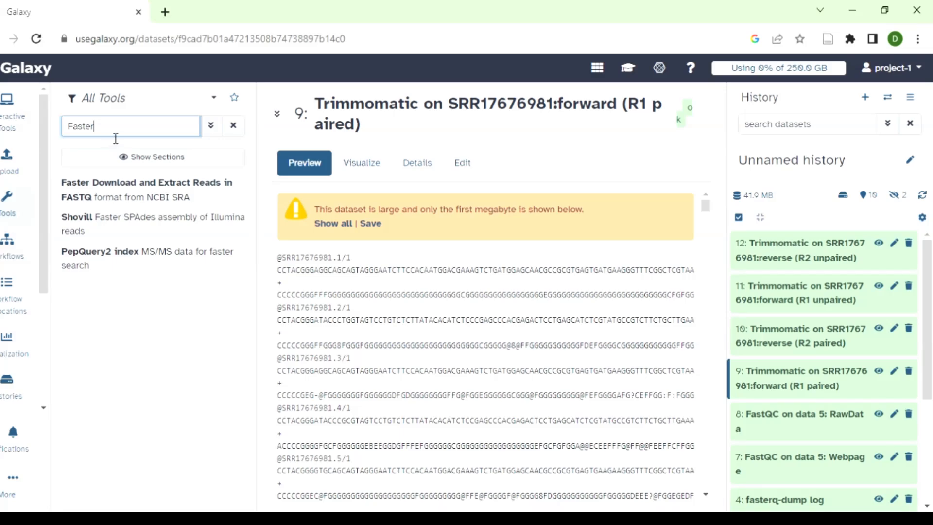
key(BackSpace)
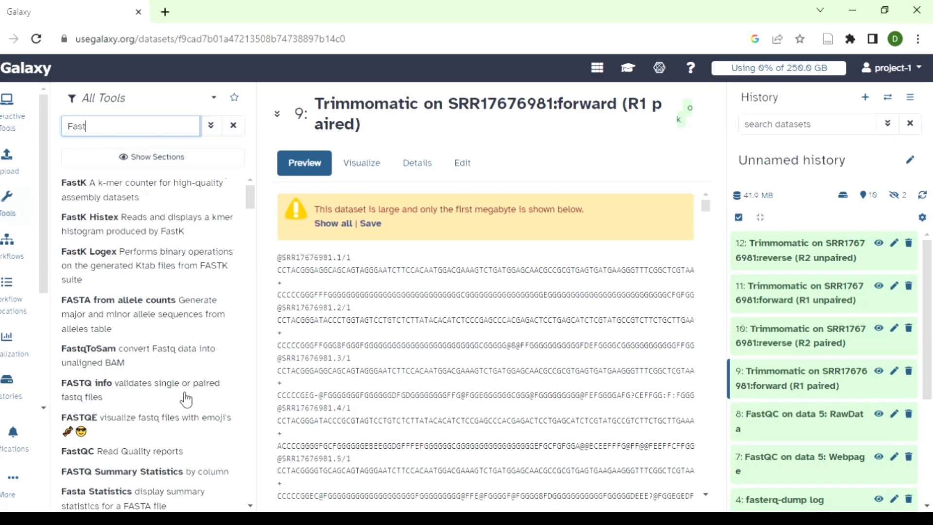
click(161, 457)
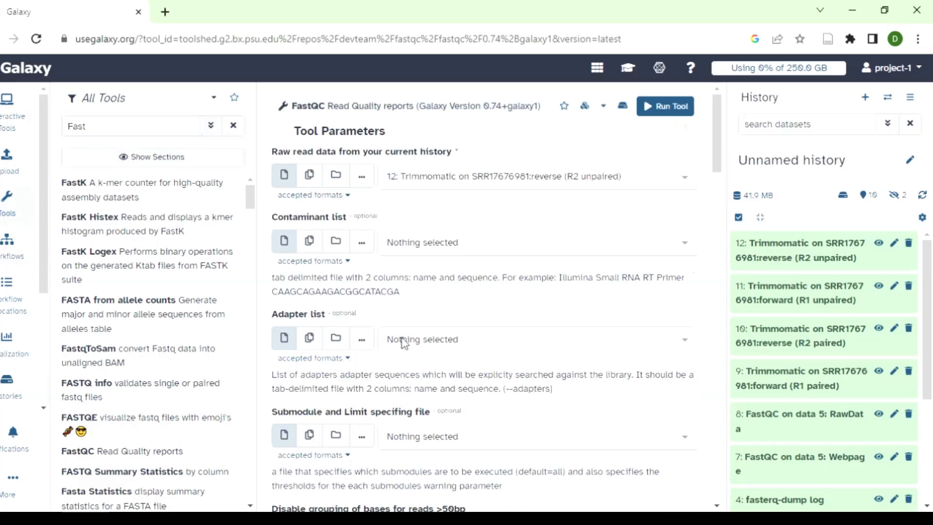
- Run FastQC on dataset 9, Trimmomatic on SRR17676981:forward (R1 paired)
click(366, 176)
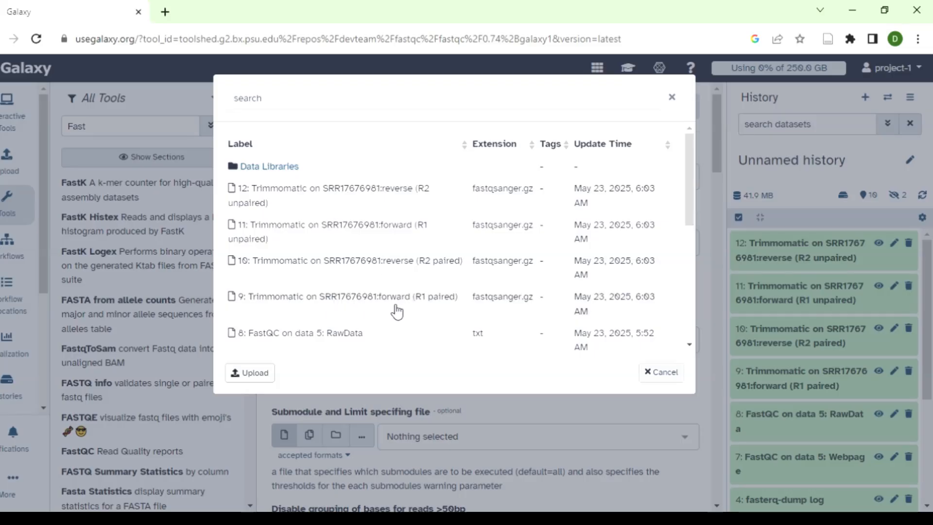
click(471, 305)
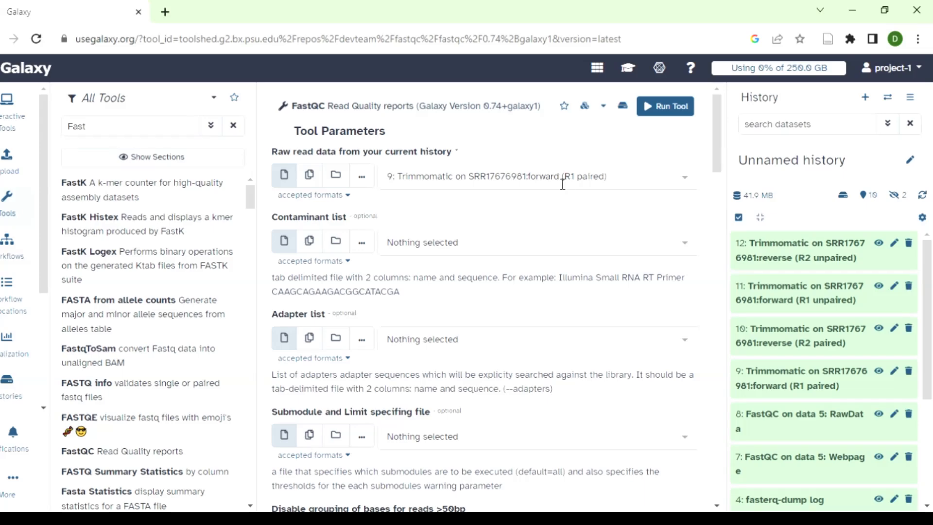
click(672, 113)
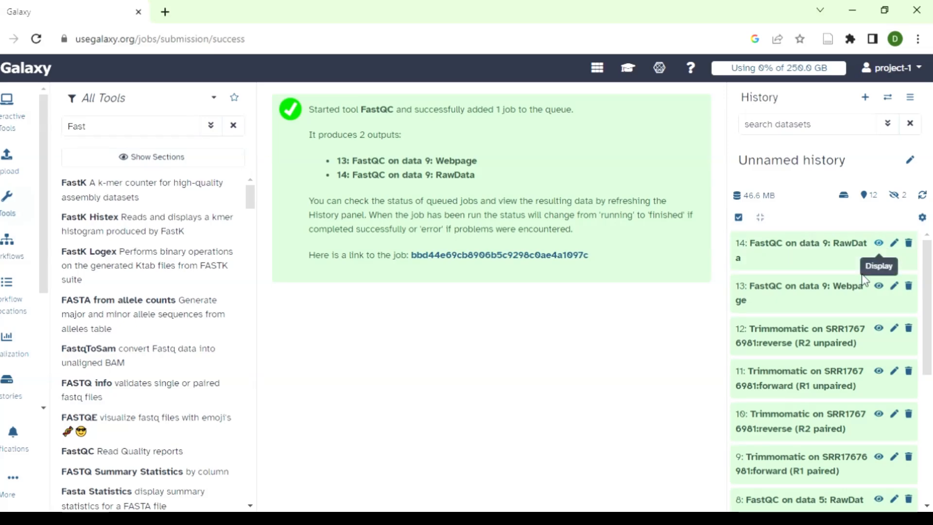
- Open the FastQC on data 9 Webpage report and examine the trimmed reads' per base sequence quality plot along its full width
click(880, 287)
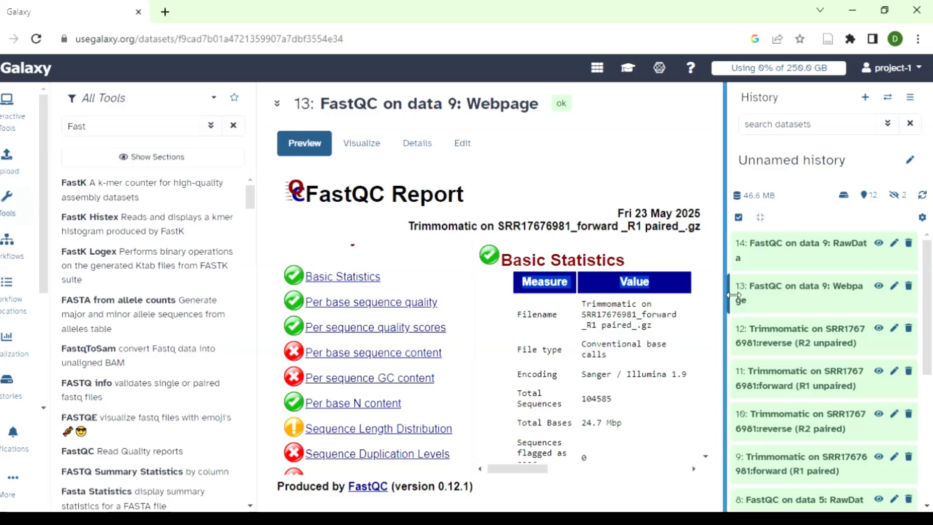
scroll(708, 275, down, 3)
scroll(708, 275, down, 5)
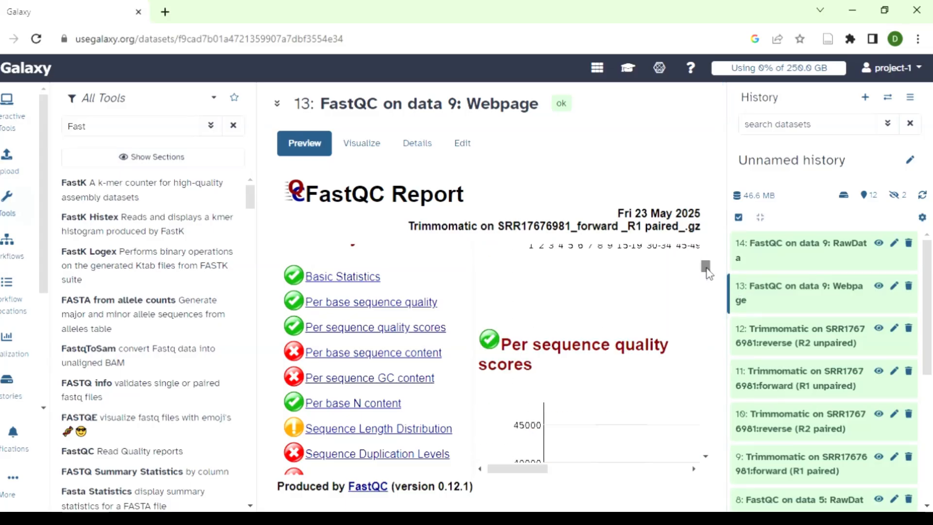
scroll(708, 262, up, 8)
scroll(706, 254, up, 1)
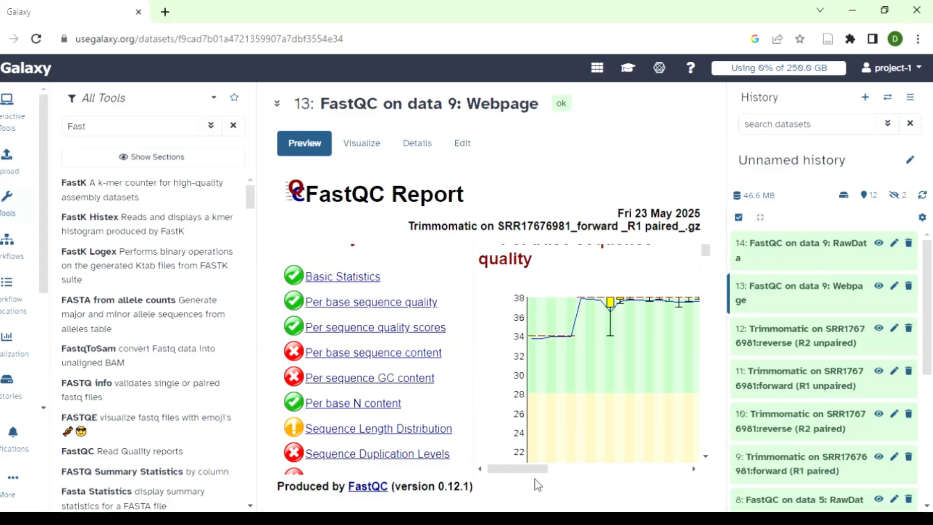
drag(532, 470, 663, 473)
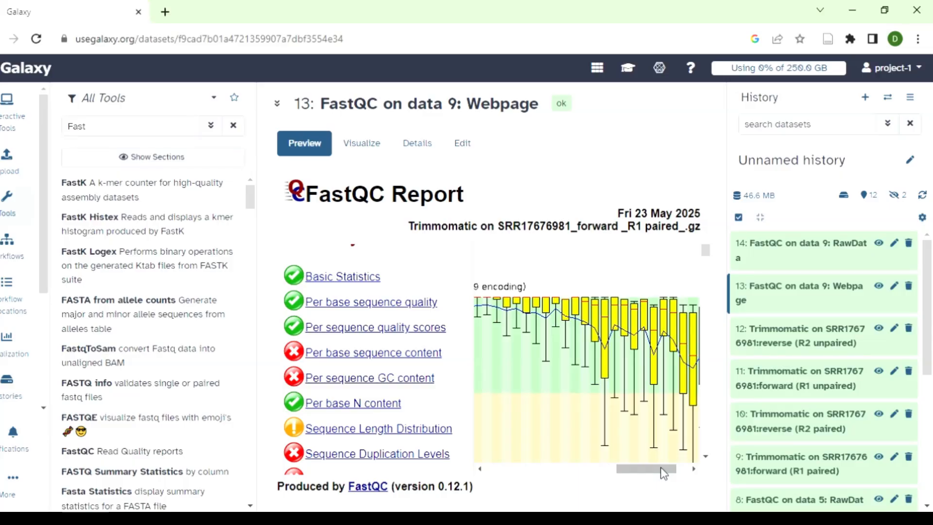
drag(660, 468, 683, 476)
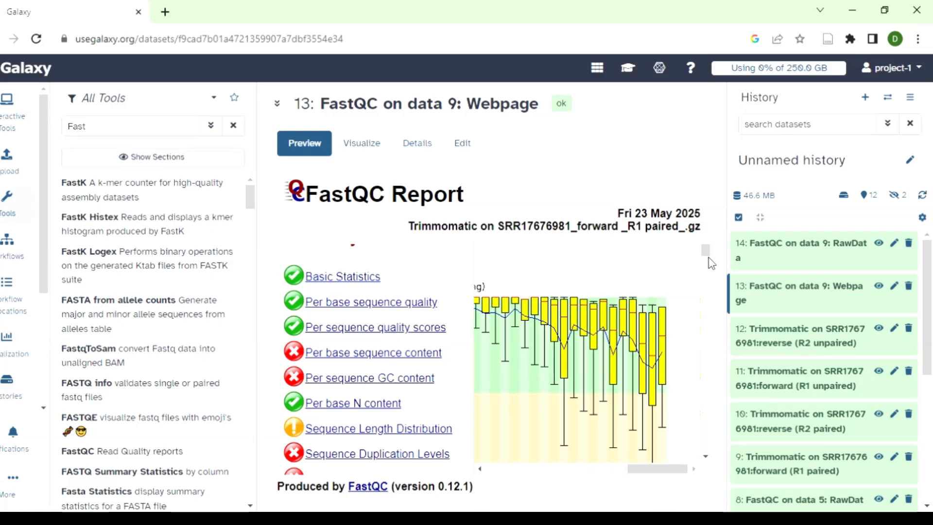
drag(704, 249, 707, 256)
drag(635, 468, 491, 474)
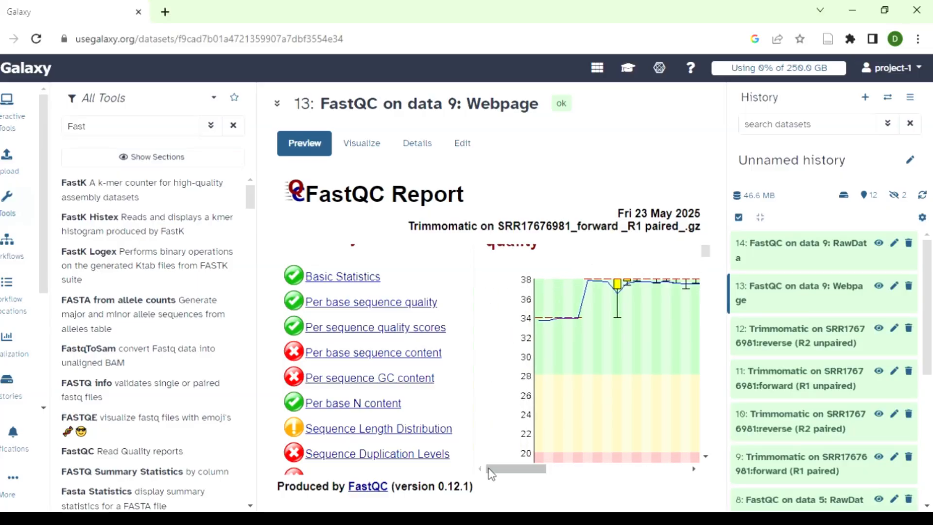
mouse_move(491, 474)
mouse_down()
mouse_move(615, 472)
mouse_move(491, 474)
mouse_up()
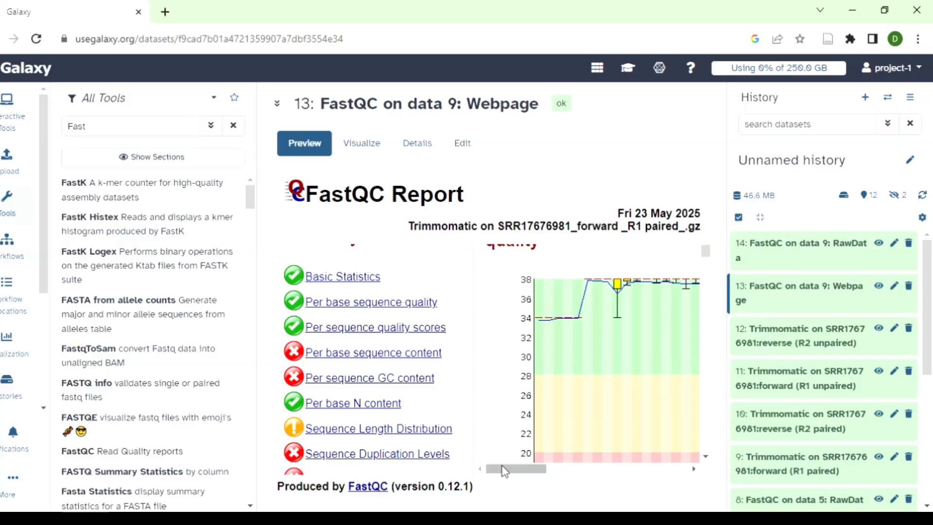
drag(504, 470, 611, 475)
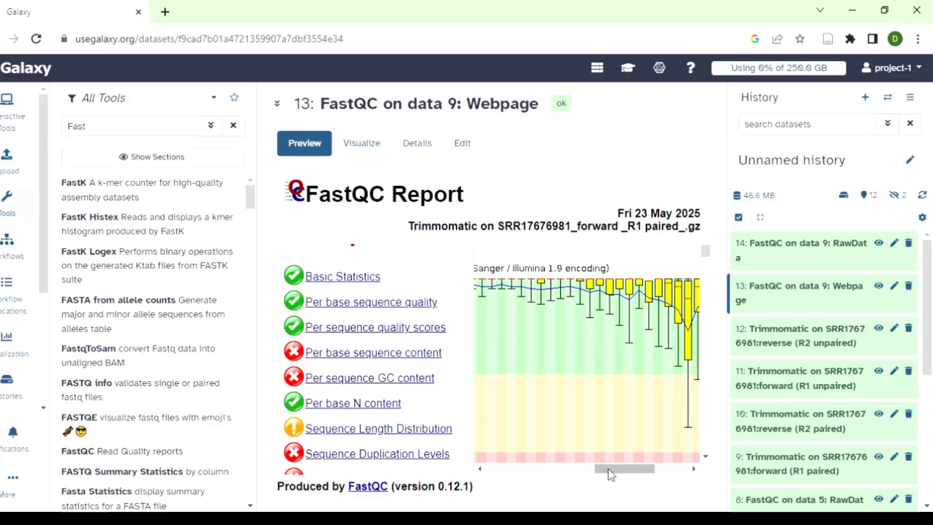